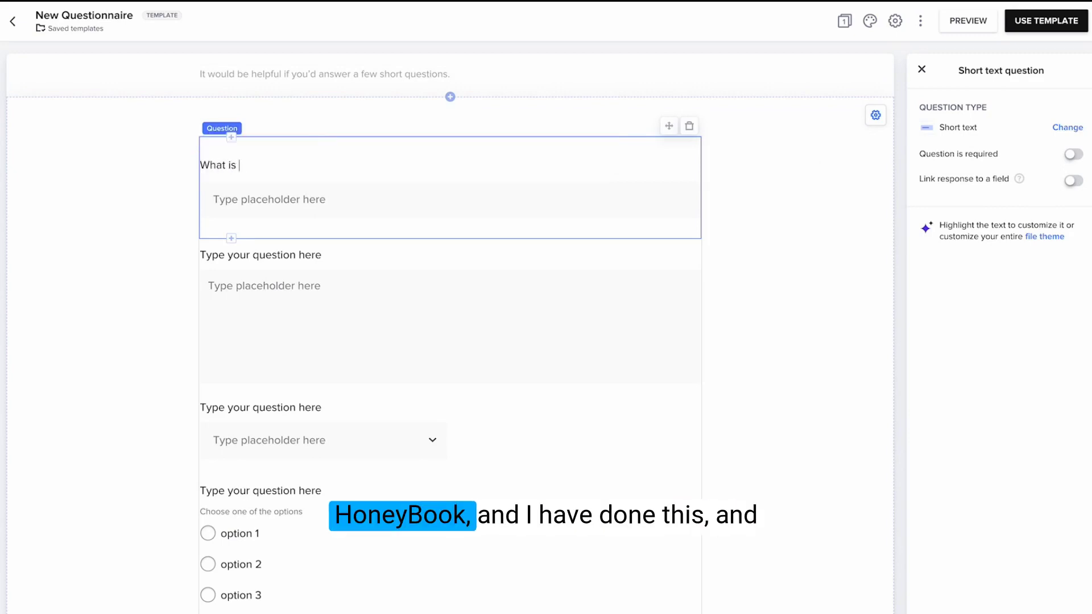
# Retitle the first short-text question to 'Who is your ideal client?'.
pyautogui.write('yo')
pyautogui.press('BackSpace')
pyautogui.press('BackSpace')
pyautogui.press('BackSpace')
pyautogui.press('BackSpace')
pyautogui.press('BackSpace')
pyautogui.press('BackSpace')
pyautogui.press('BackSpace')
pyautogui.press('BackSpace')
pyautogui.write('o is your ideal client?')
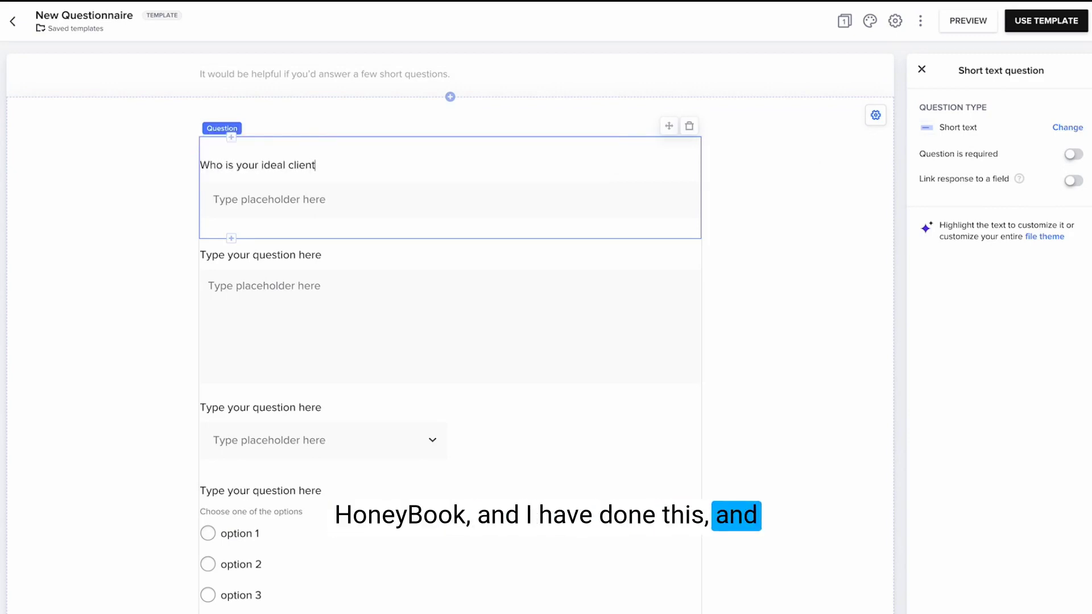
pyautogui.click(300, 211)
# Select the long-answer, dropdown and single-choice question blocks in turn.
pyautogui.click(336, 329)
pyautogui.click(341, 415)
pyautogui.click(318, 546)
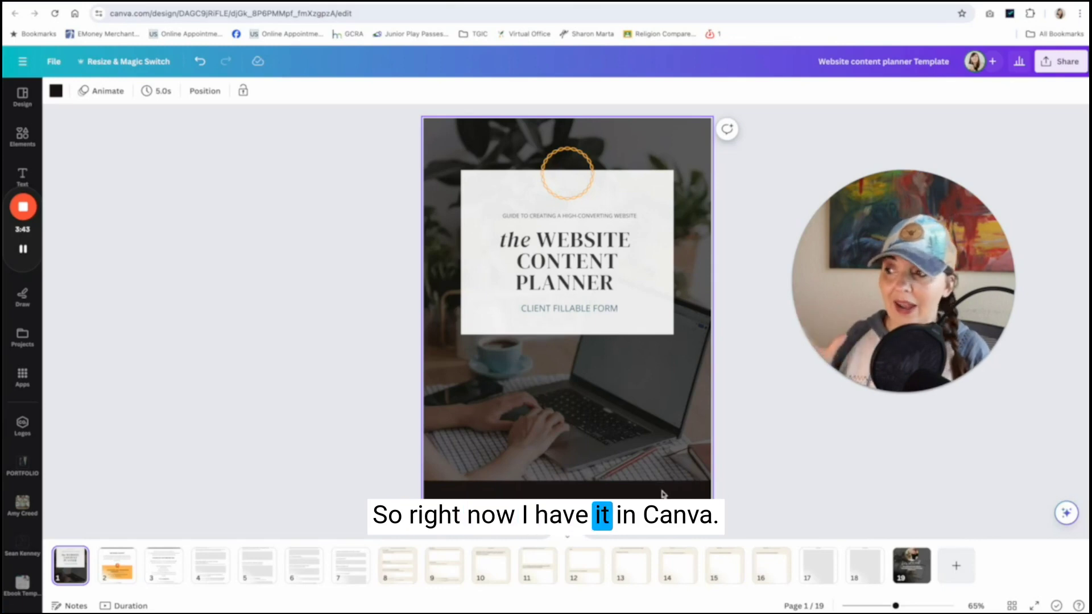
# Download all pages of the Canva planner as a PDF Standard file.
pyautogui.click(1061, 67)
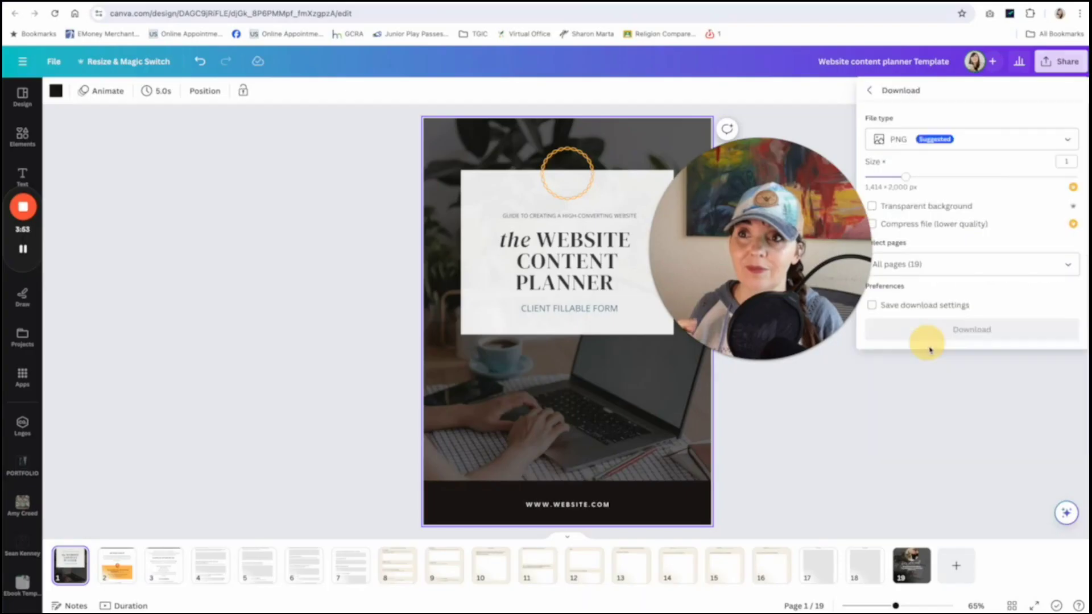
pyautogui.click(1018, 140)
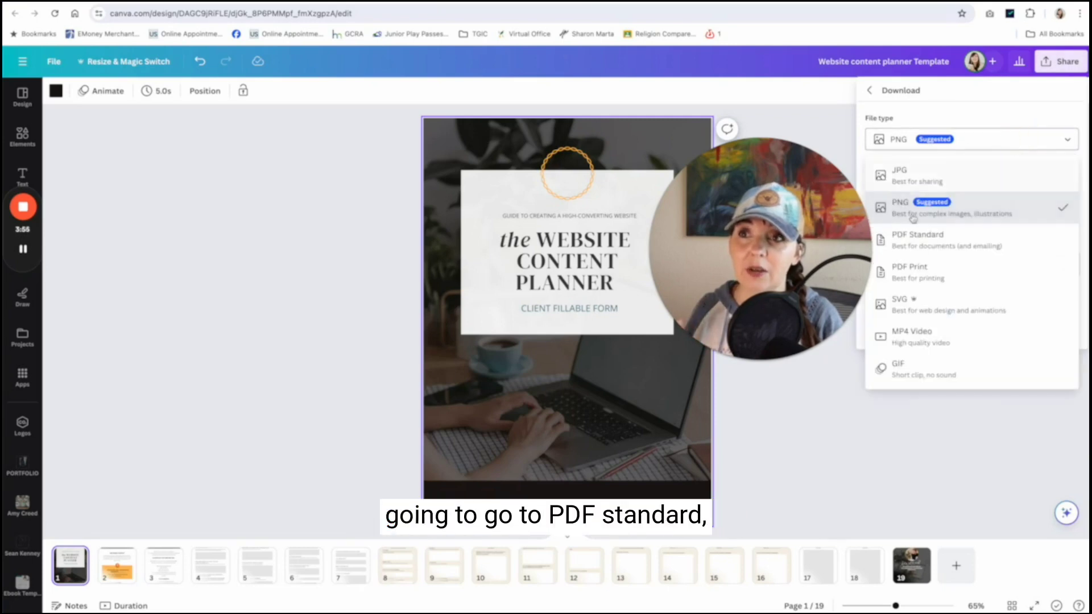
pyautogui.click(955, 247)
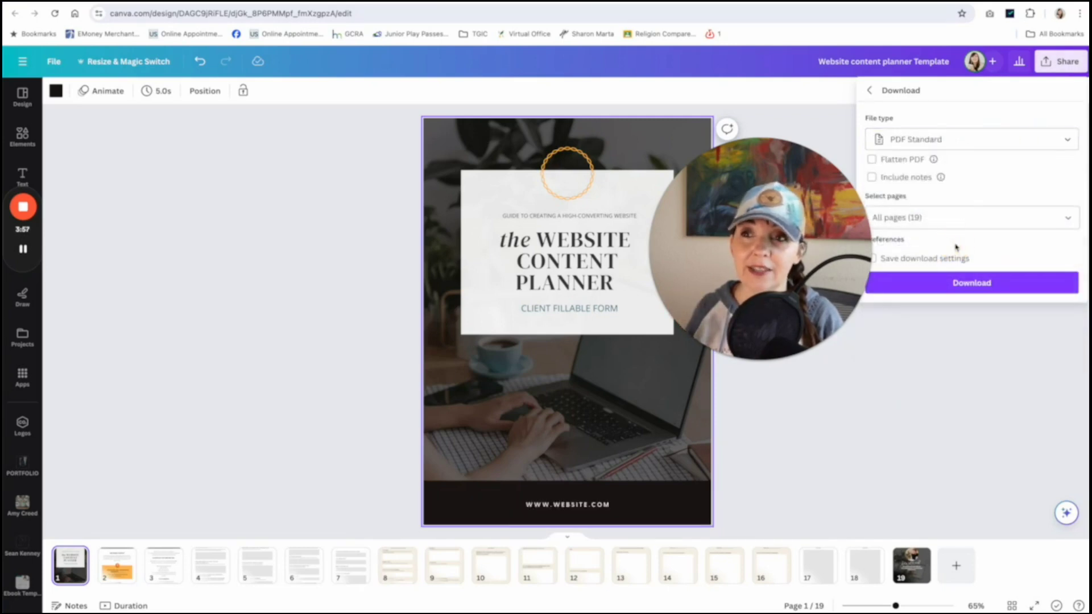
pyautogui.click(993, 284)
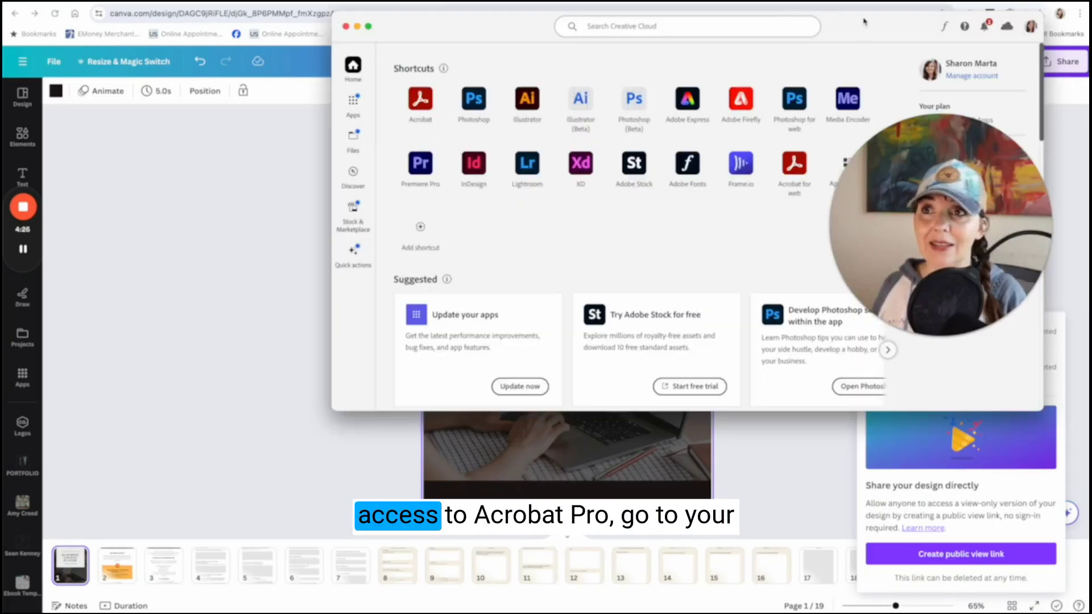
# Move the Creative Cloud window aside to uncover the browser.
pyautogui.moveTo(863, 22); pyautogui.dragTo(806, 35)
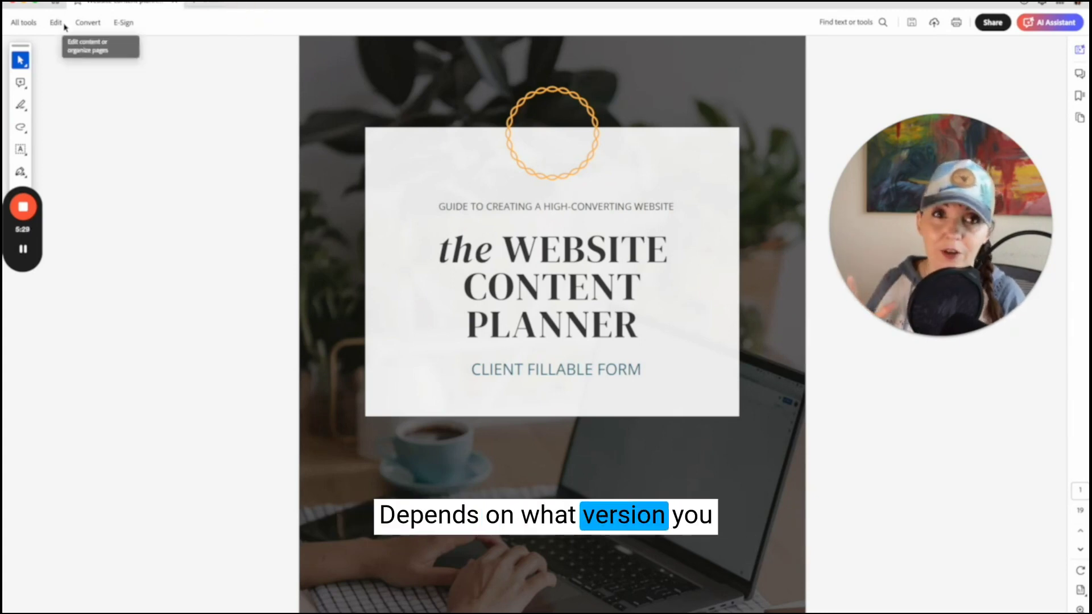
# Expand Acrobat's full tools list to reach the Prepare a form tool.
pyautogui.click(26, 23)
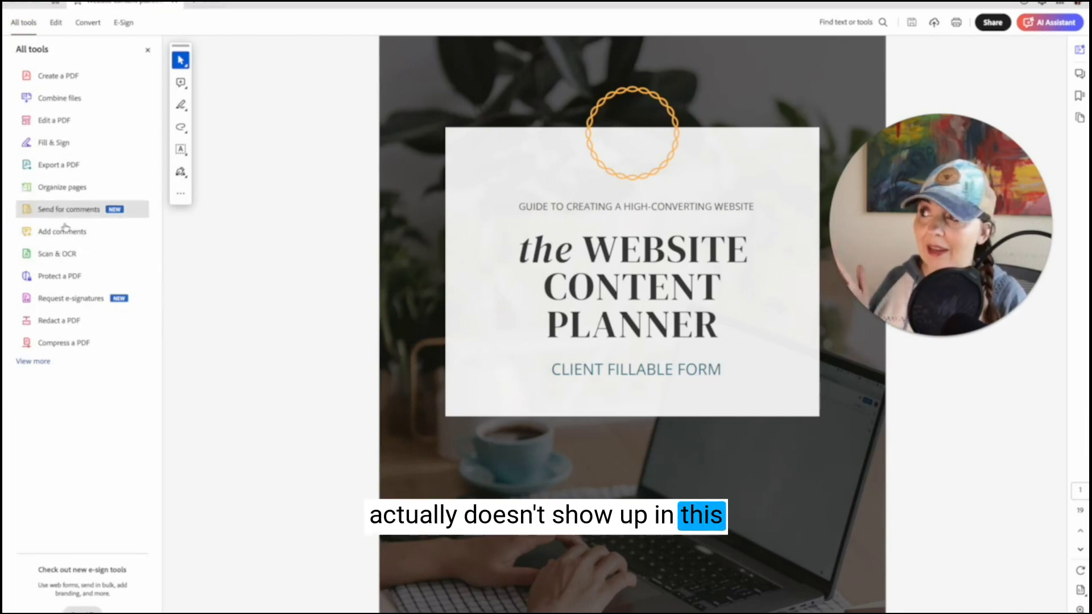
pyautogui.click(35, 362)
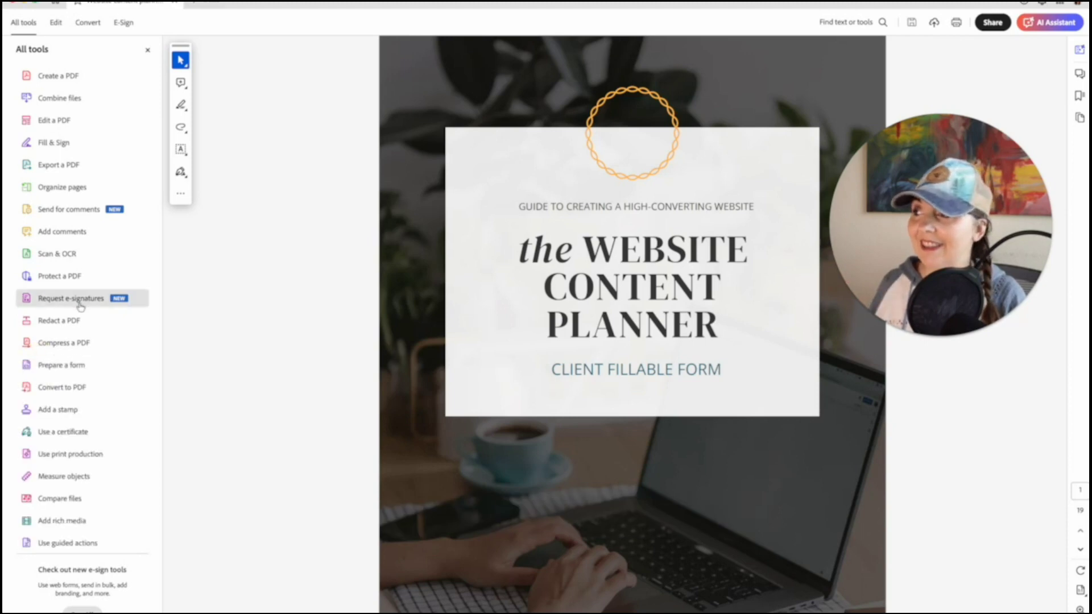
pyautogui.scroll(-1, 85, 302)
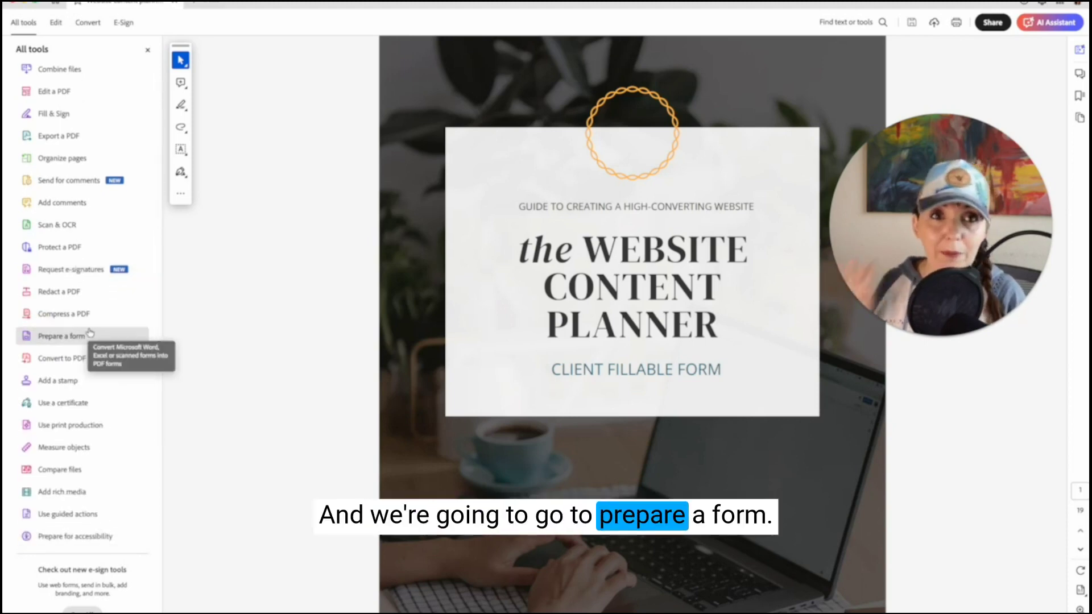
# Create a form from the planner with Prepare a form, dismissing the Bad PDF error.
pyautogui.click(90, 335)
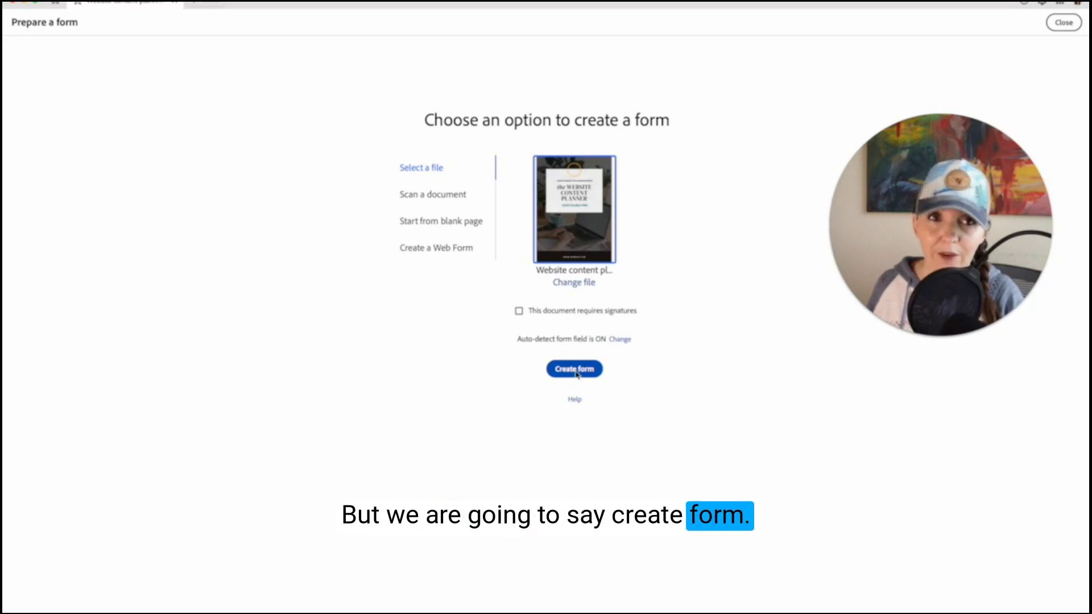
pyautogui.click(575, 370)
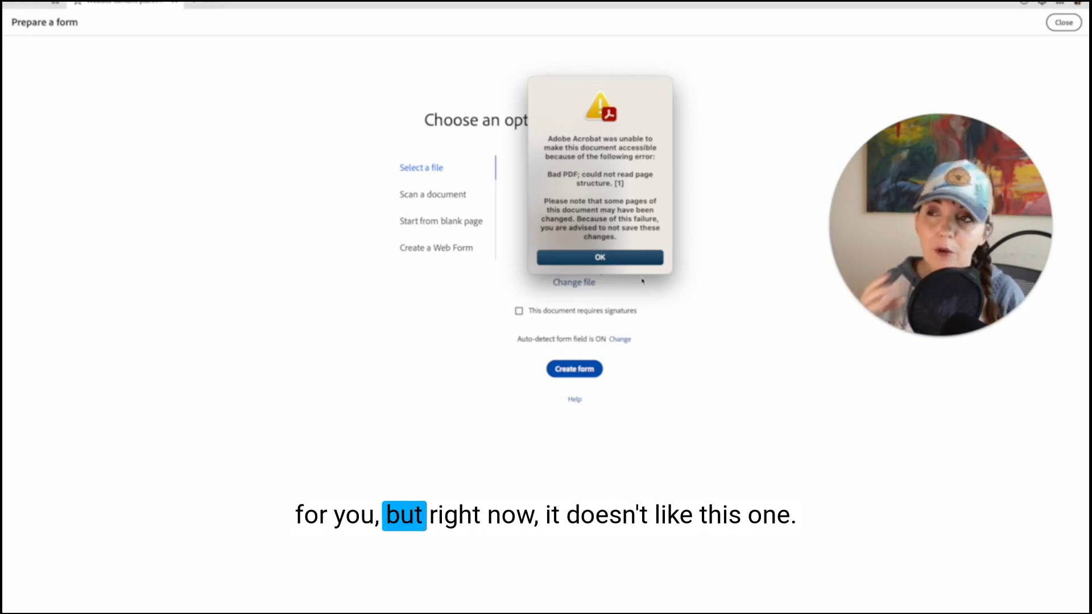
pyautogui.click(630, 260)
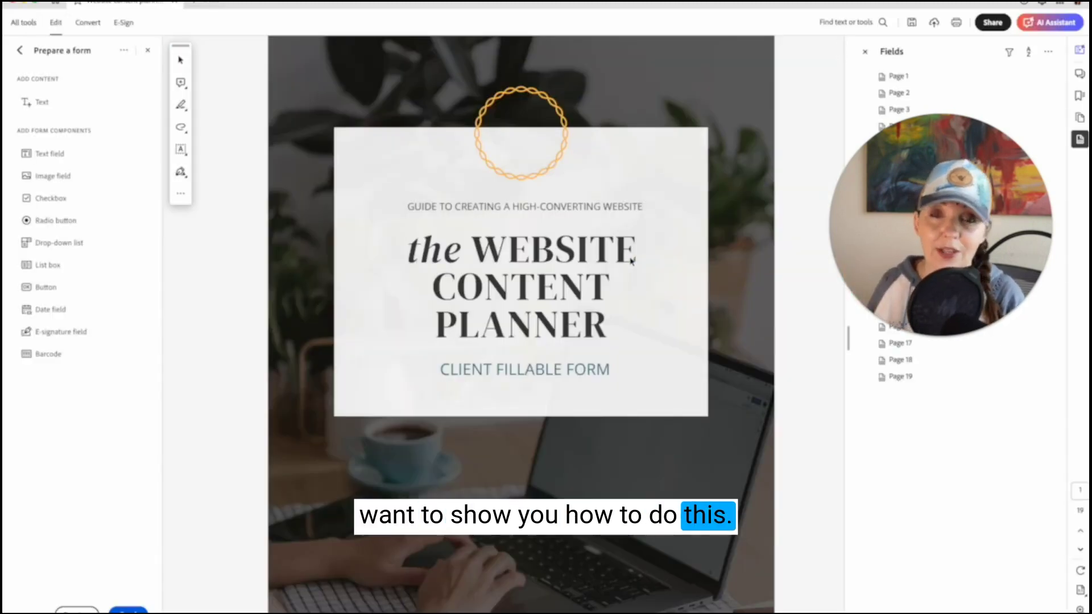
# Add text field Text4 on page 2 and stretch it across the drive-link row.
pyautogui.scroll(-10, 452, 220)
pyautogui.scroll(-8, 452, 220)
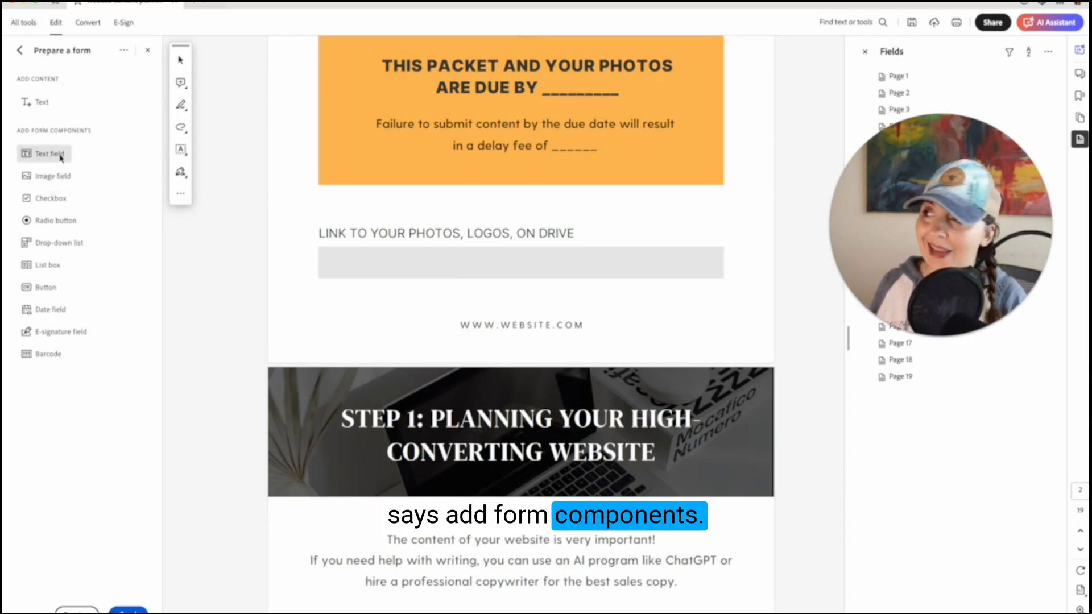
pyautogui.click(49, 154)
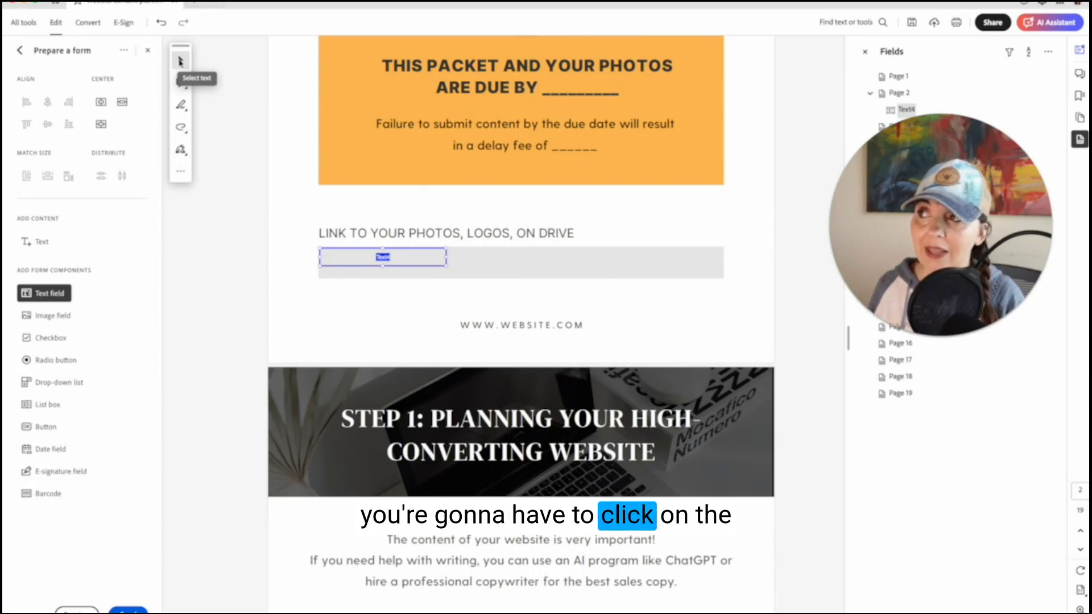
pyautogui.click(180, 61)
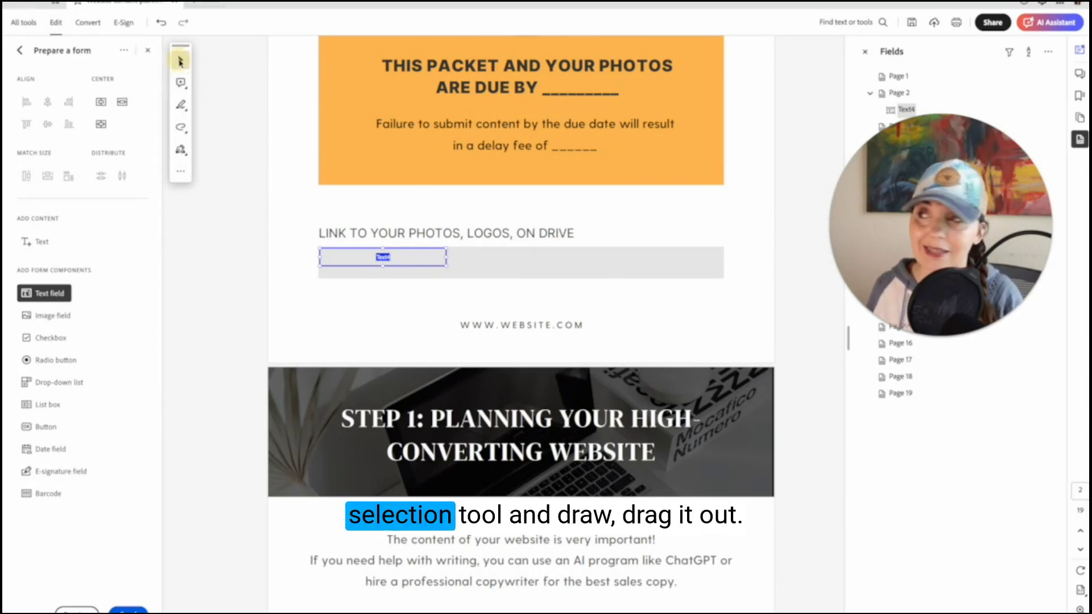
pyautogui.click(424, 258)
pyautogui.moveTo(446, 264); pyautogui.dragTo(725, 274)
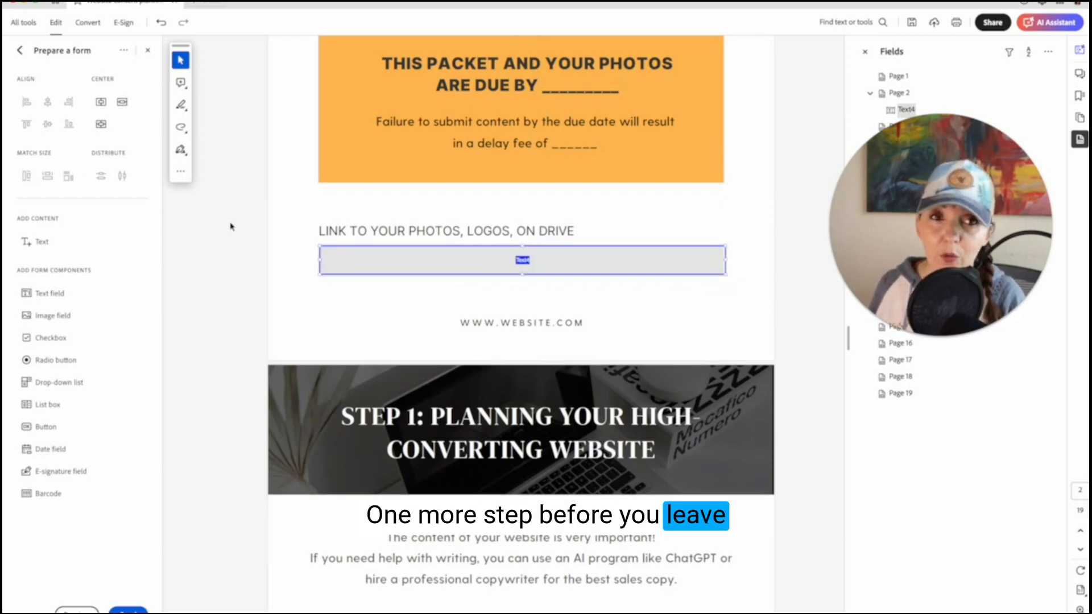
# Open Text4's properties and enable multi-line text entry.
pyautogui.rightClick(384, 262)
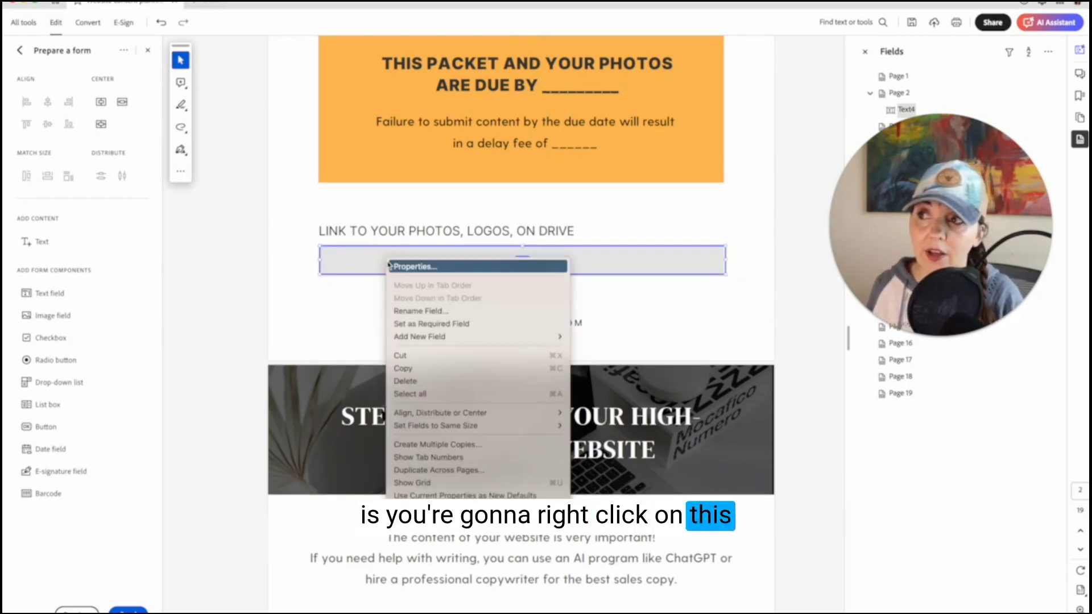
pyautogui.click(408, 271)
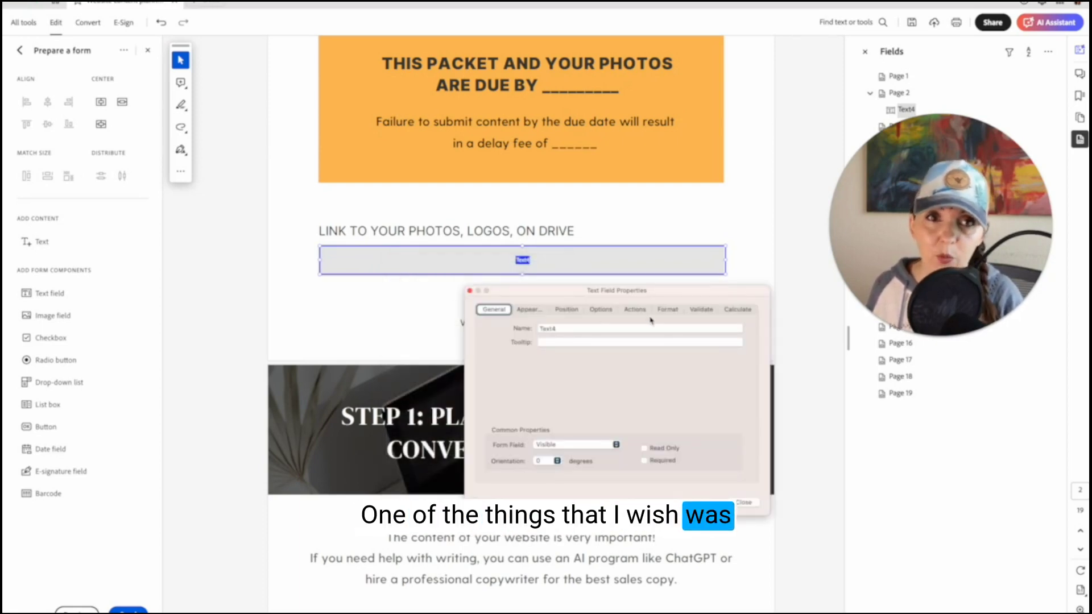
pyautogui.moveTo(653, 297); pyautogui.dragTo(657, 290)
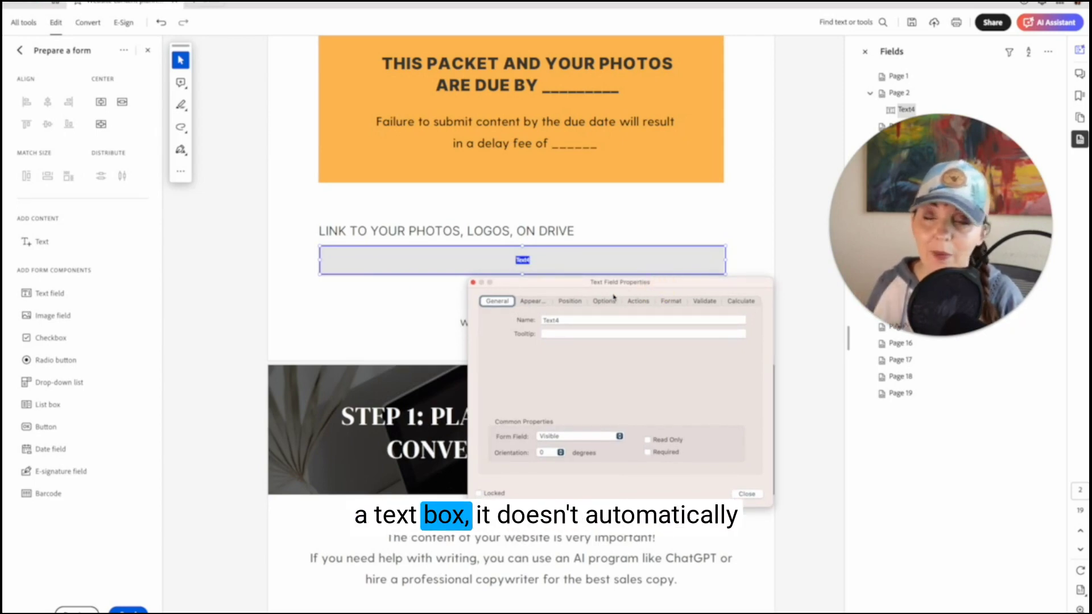
pyautogui.click(566, 302)
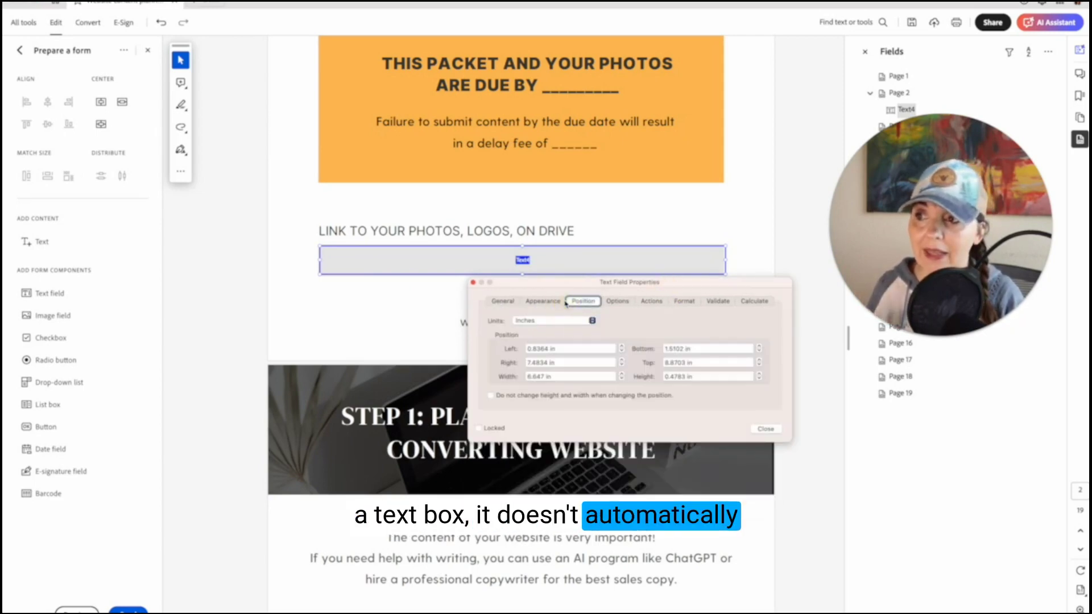
pyautogui.click(625, 302)
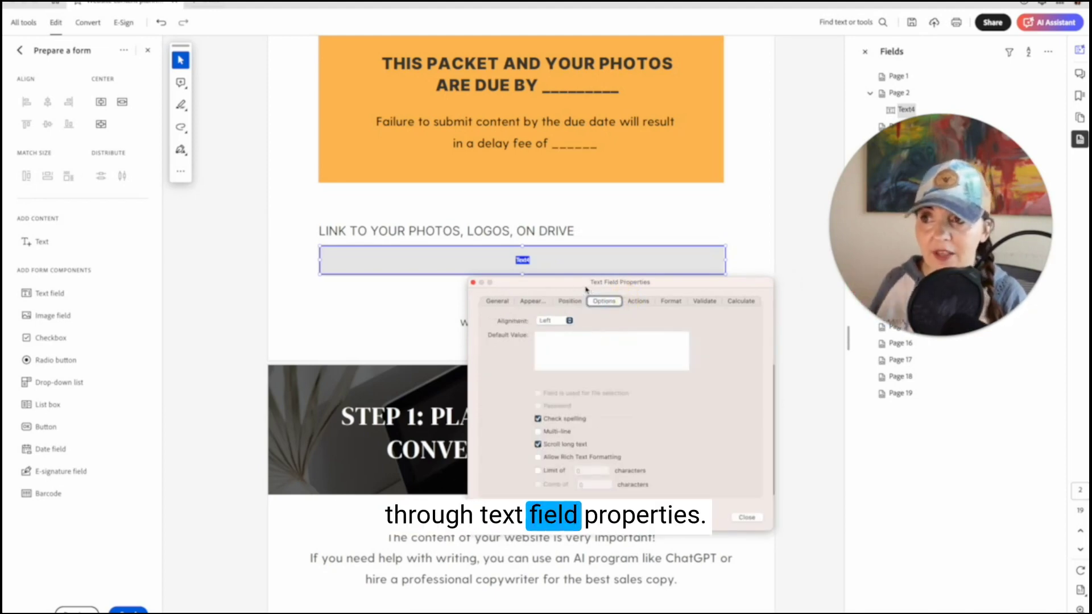
pyautogui.moveTo(586, 289); pyautogui.dragTo(587, 286)
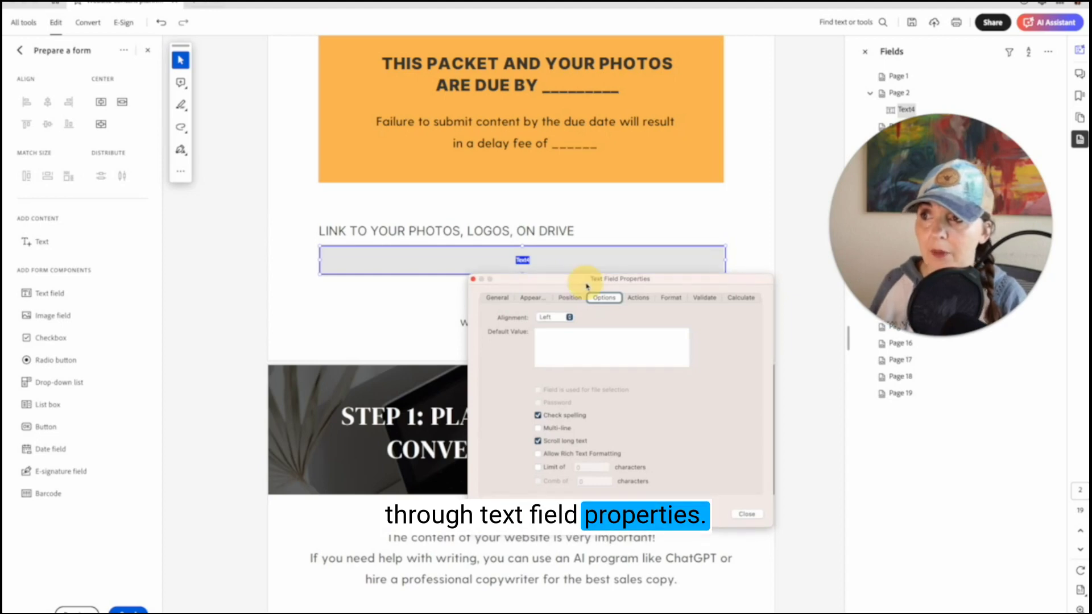
pyautogui.click(566, 432)
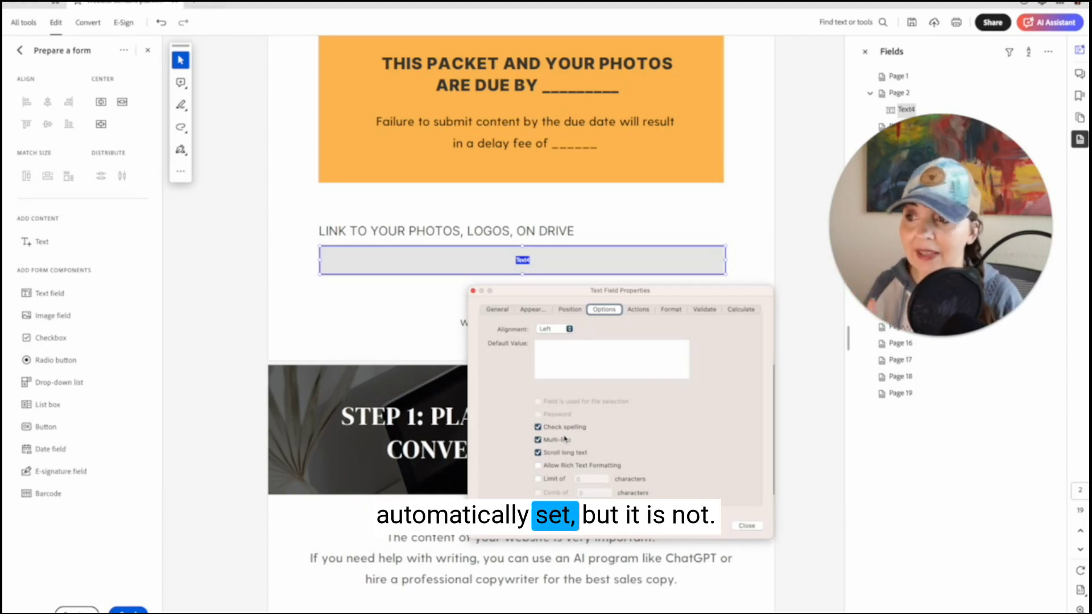
# Set Text4's appearance to 12-point Helvetica.
pyautogui.click(531, 310)
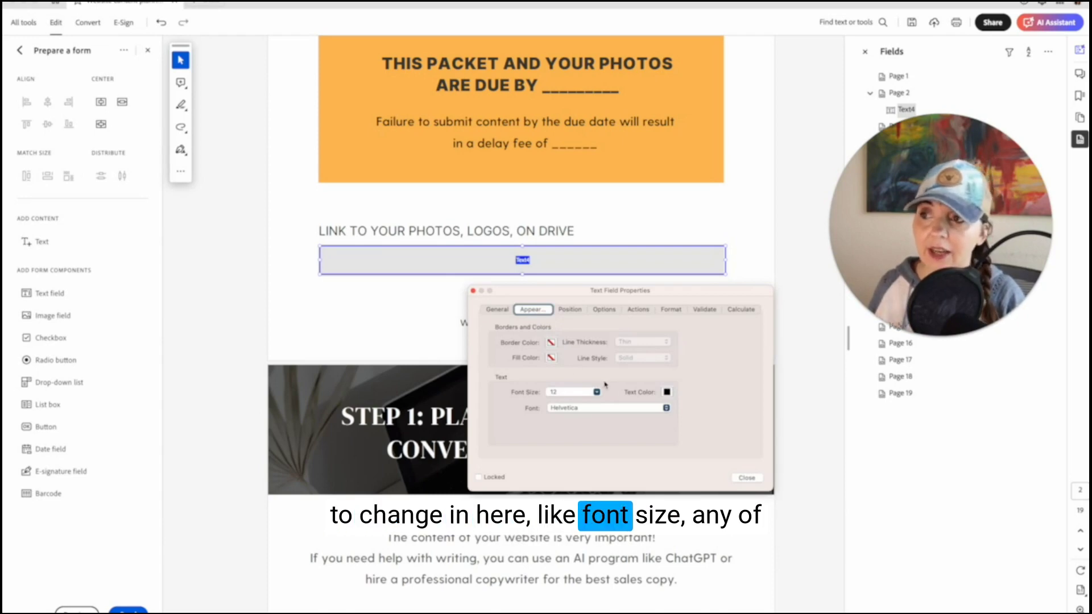
pyautogui.click(498, 310)
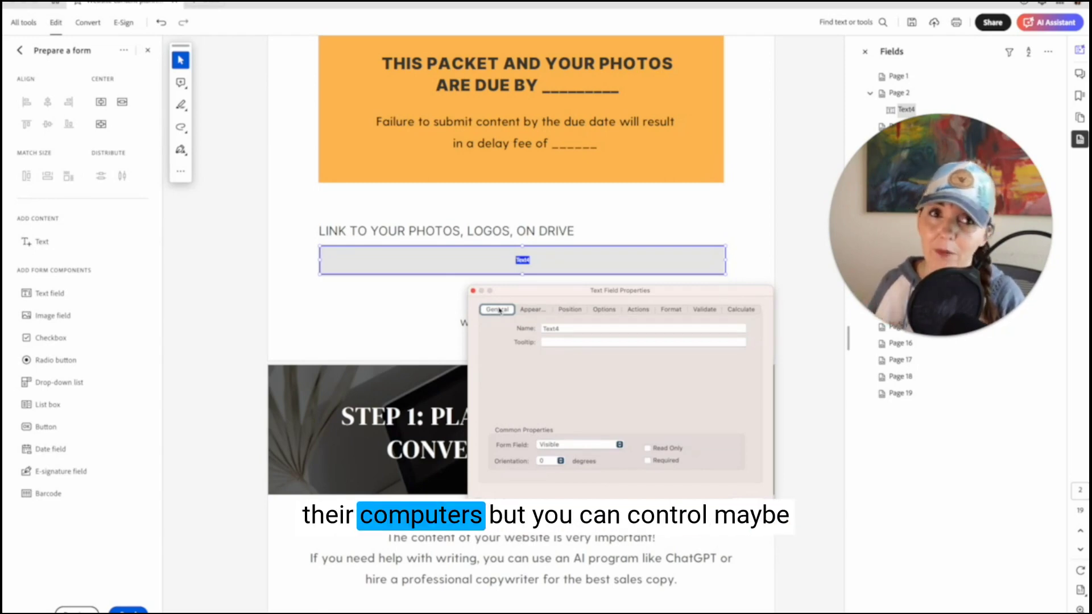
pyautogui.click(529, 309)
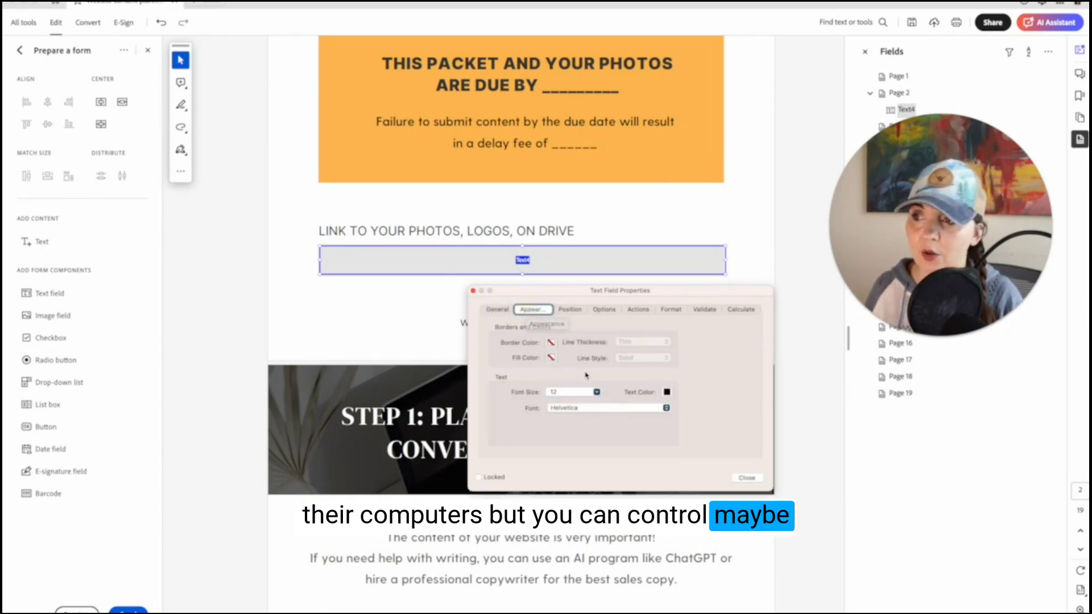
pyautogui.click(585, 391)
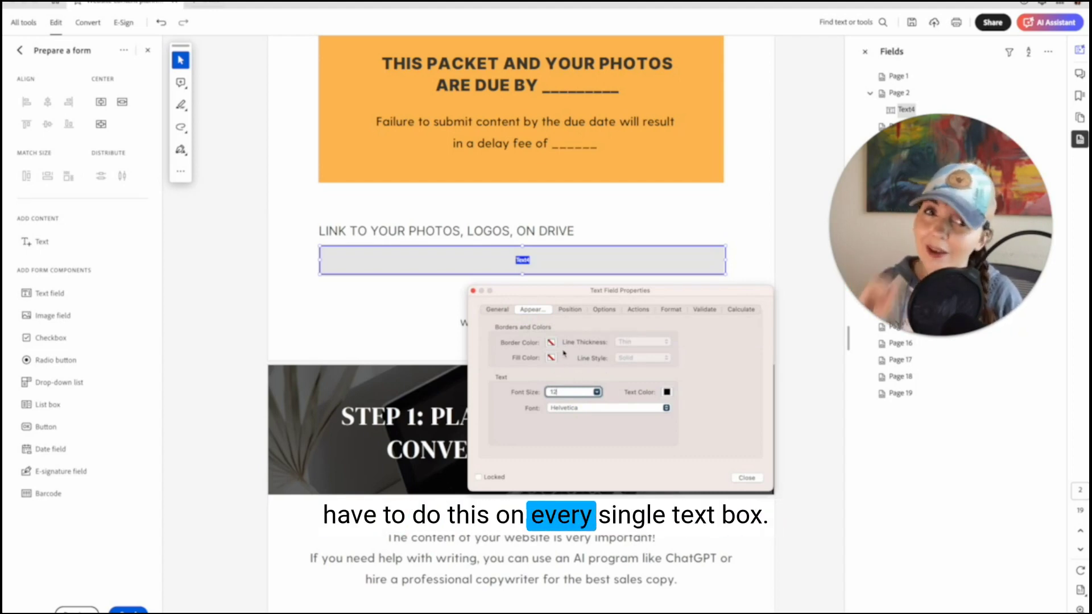
# On page 4, add multi-line field Text5 filling the ideal-client grey box.
pyautogui.click(747, 478)
pyautogui.scroll(-2, 722, 436)
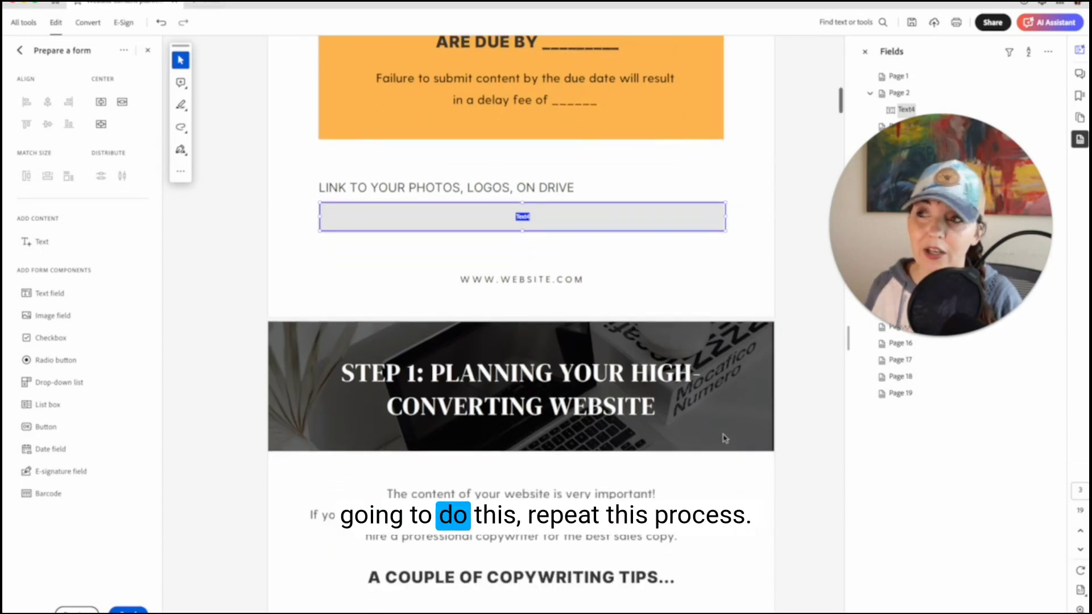
pyautogui.scroll(-5, 724, 438)
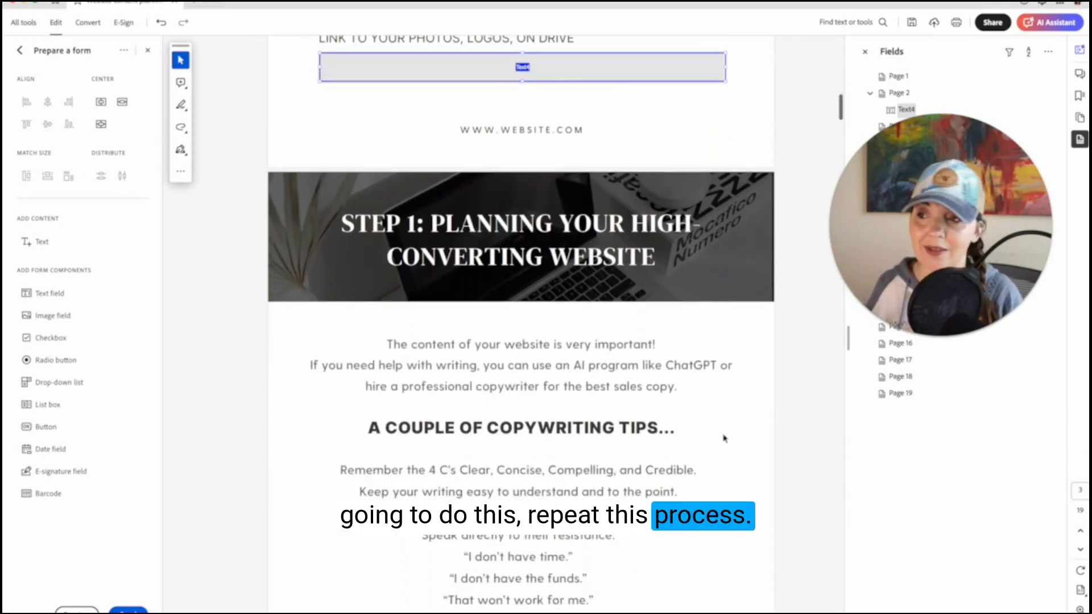
pyautogui.scroll(-15, 723, 437)
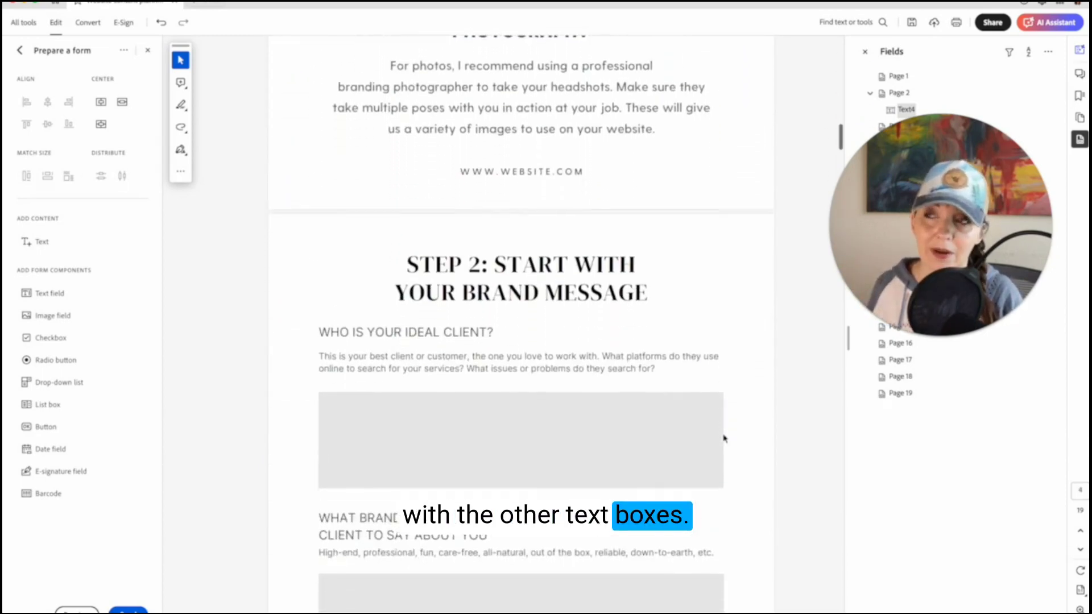
pyautogui.scroll(-4, 724, 438)
pyautogui.click(49, 293)
pyautogui.click(446, 254)
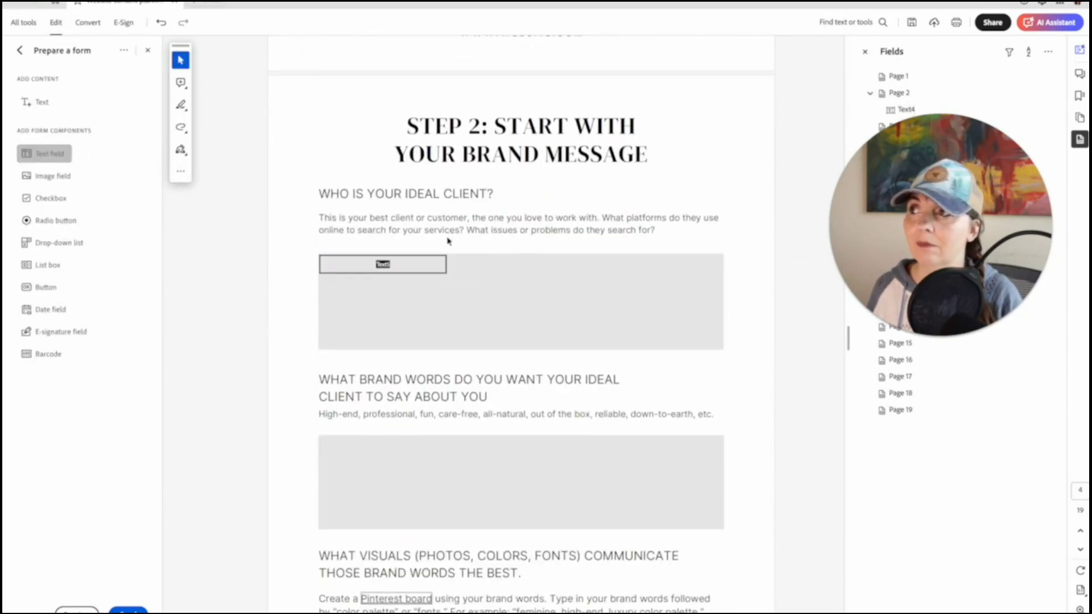
pyautogui.moveTo(447, 274); pyautogui.dragTo(721, 349)
pyautogui.rightClick(447, 278)
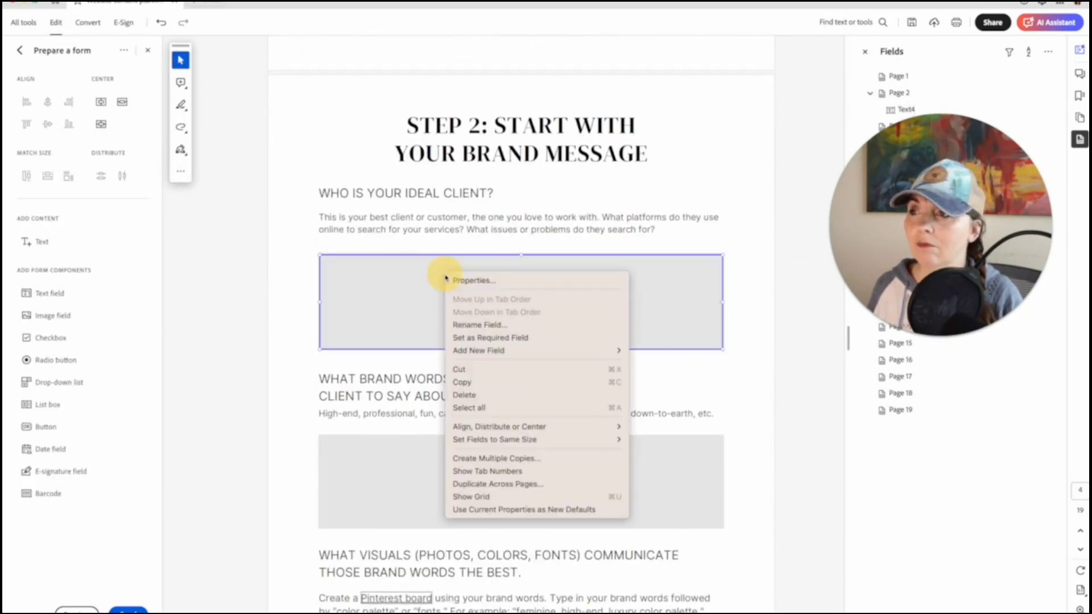
pyautogui.click(447, 279)
pyautogui.click(747, 601)
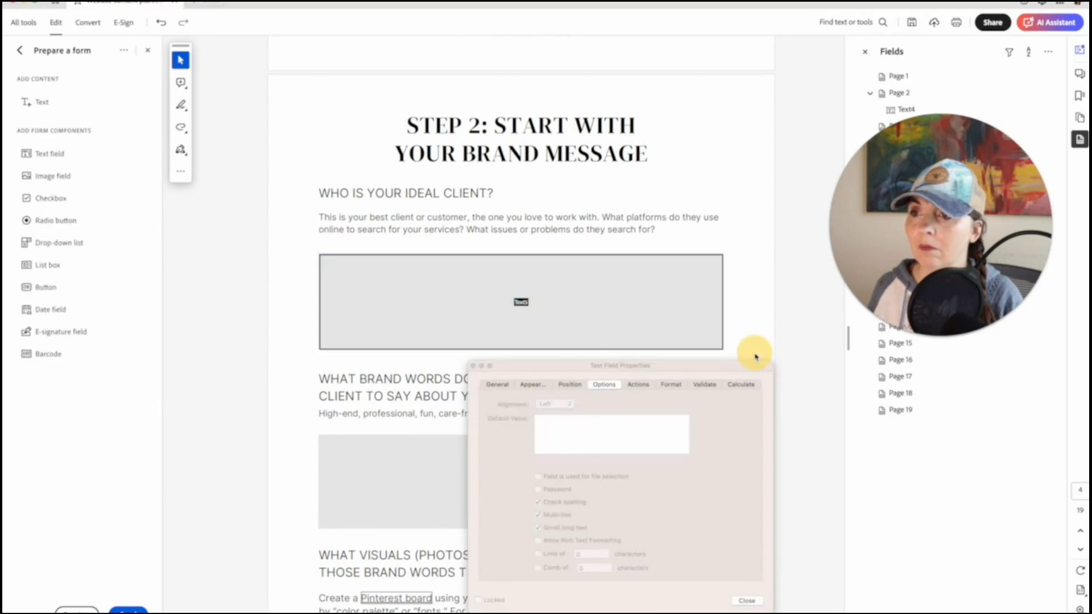
# Add multi-line field Text6 filling the brand-words grey box.
pyautogui.scroll(-5, 521, 341)
pyautogui.click(50, 293)
pyautogui.click(318, 134)
pyautogui.moveTo(444, 149); pyautogui.dragTo(714, 225)
pyautogui.rightClick(488, 193)
pyautogui.click(504, 200)
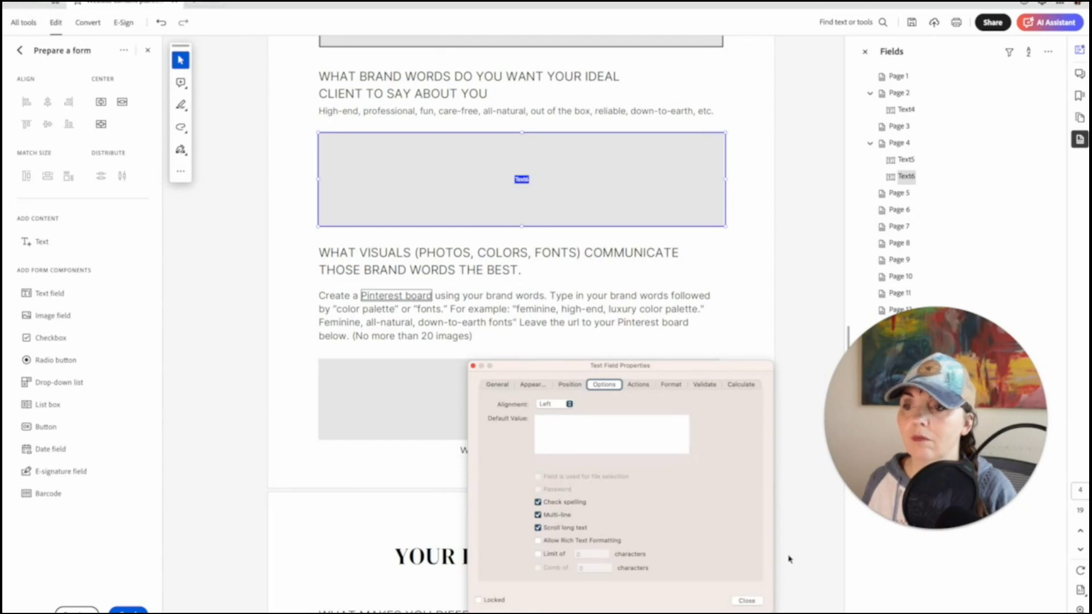
pyautogui.click(747, 601)
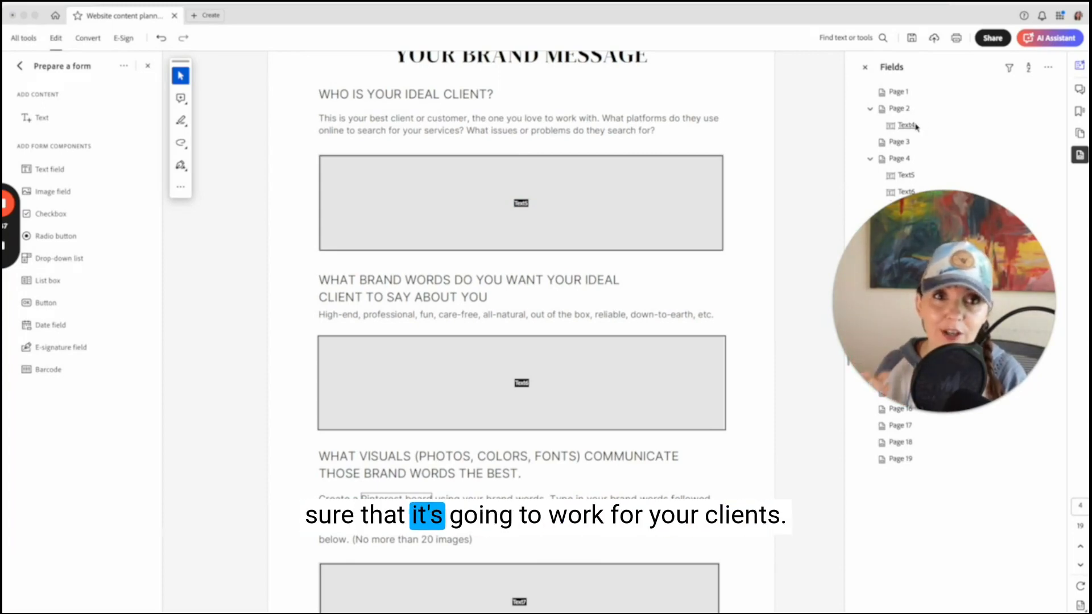
# Exit form editing, type two lines of test text in the ideal-client field, then erase it.
pyautogui.click(864, 68)
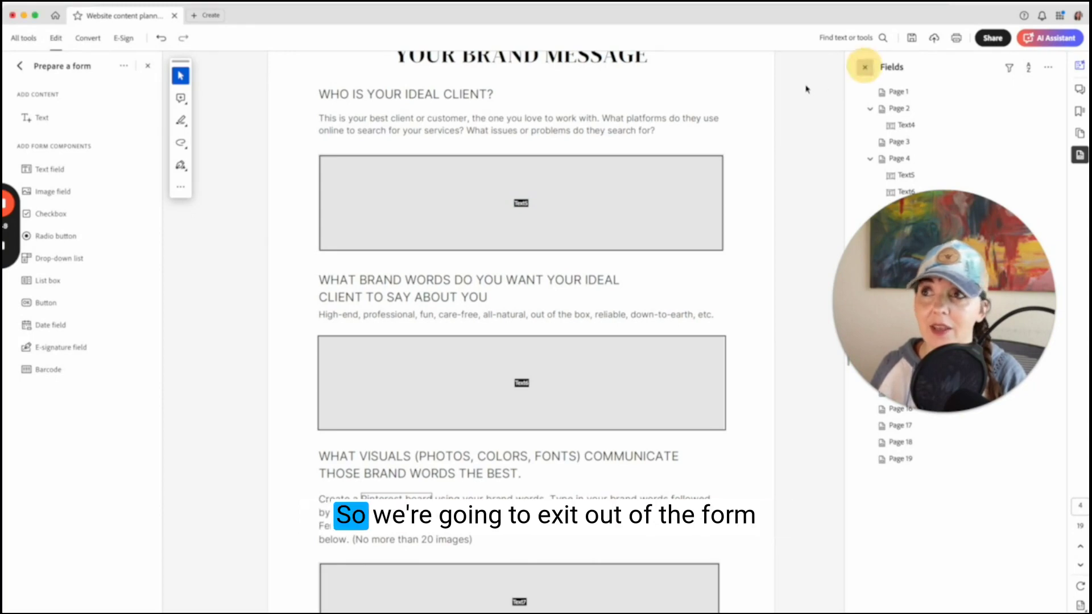
pyautogui.click(20, 66)
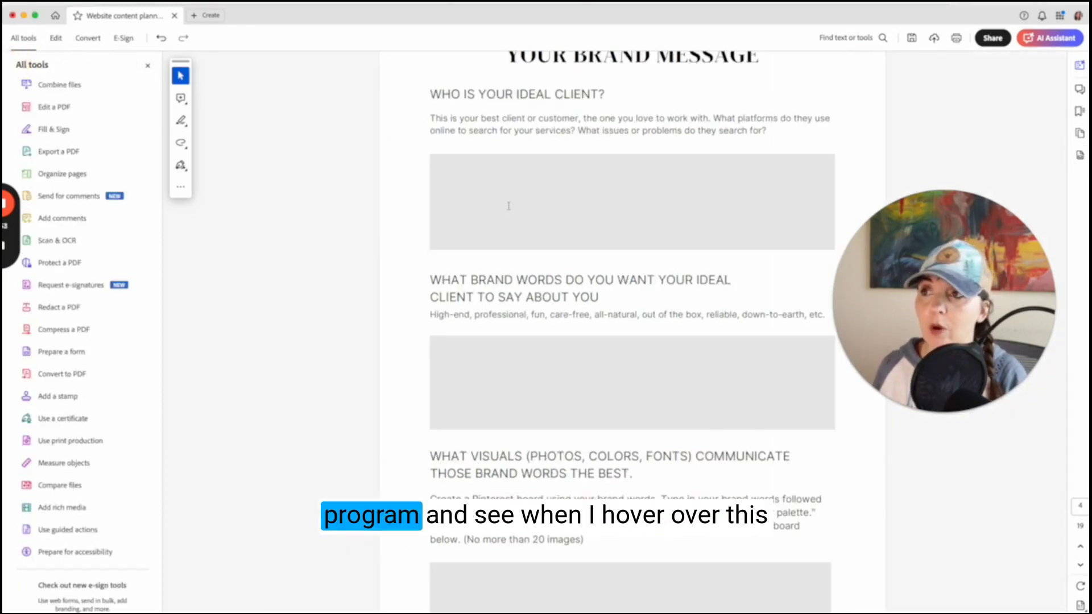
pyautogui.click(446, 166)
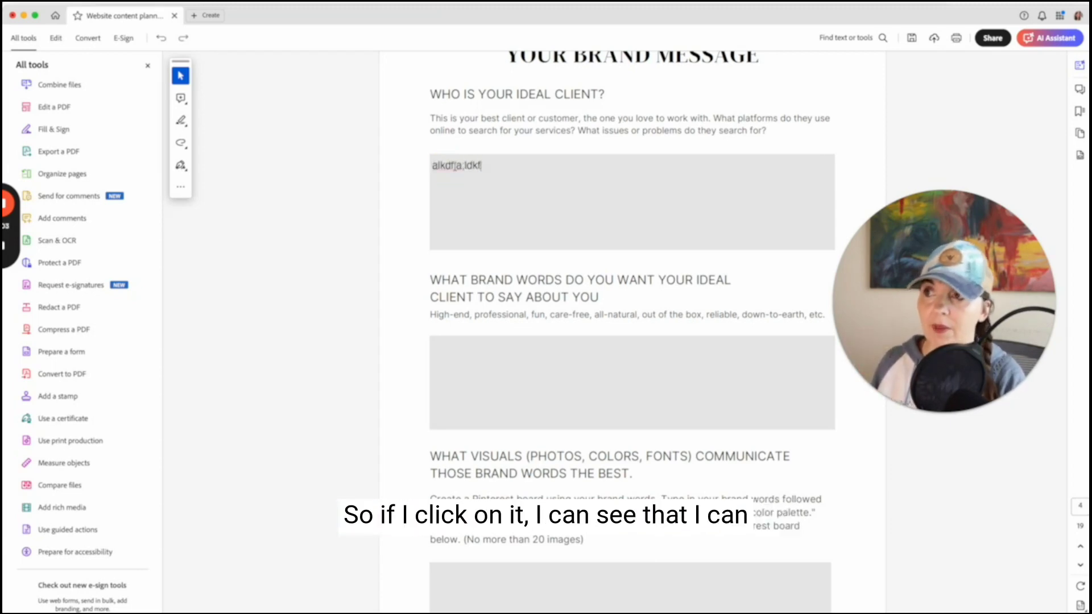
pyautogui.write('alkdfja;ldkfja df;alkfda')
pyautogui.press('Return')
pyautogui.write('dlfs dfja;lkdfj a;dflka ldkf ')
pyautogui.write('aldkijfsl ')
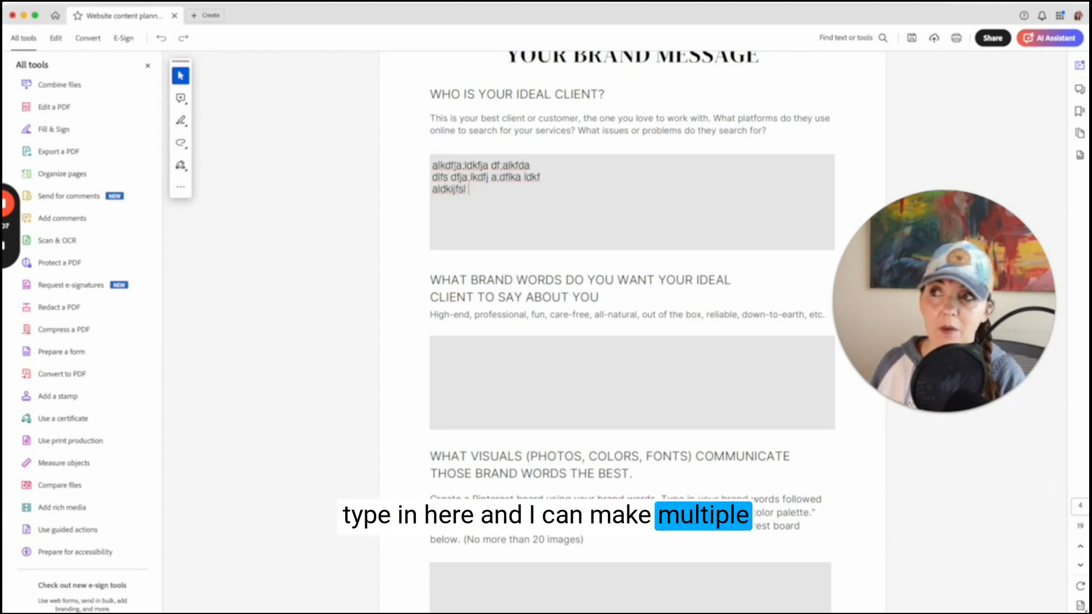
pyautogui.write('sf lsf')
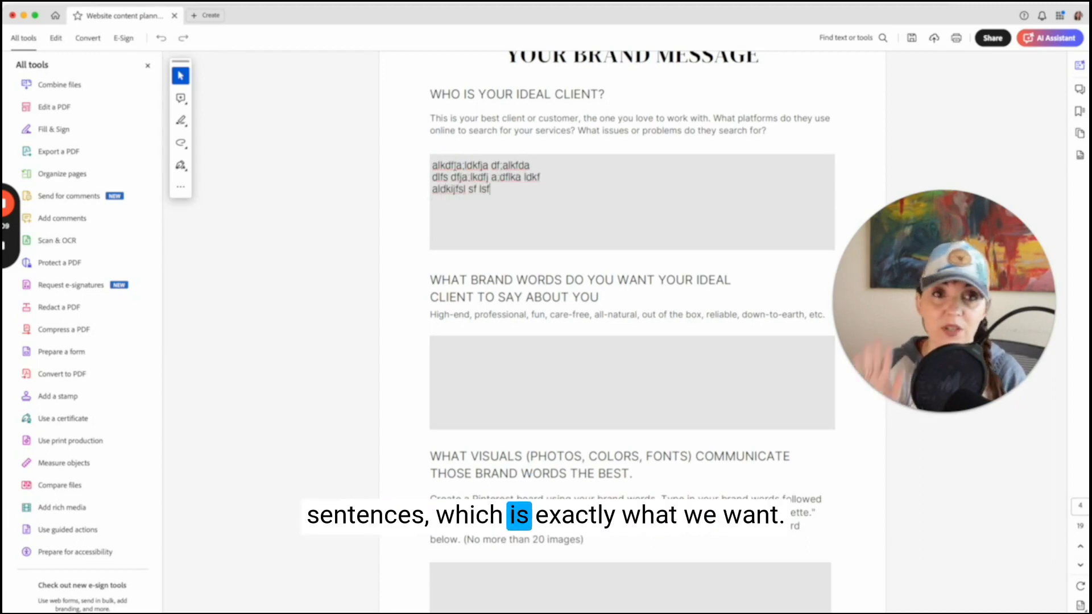
pyautogui.press('super+a')
pyautogui.press('Delete')
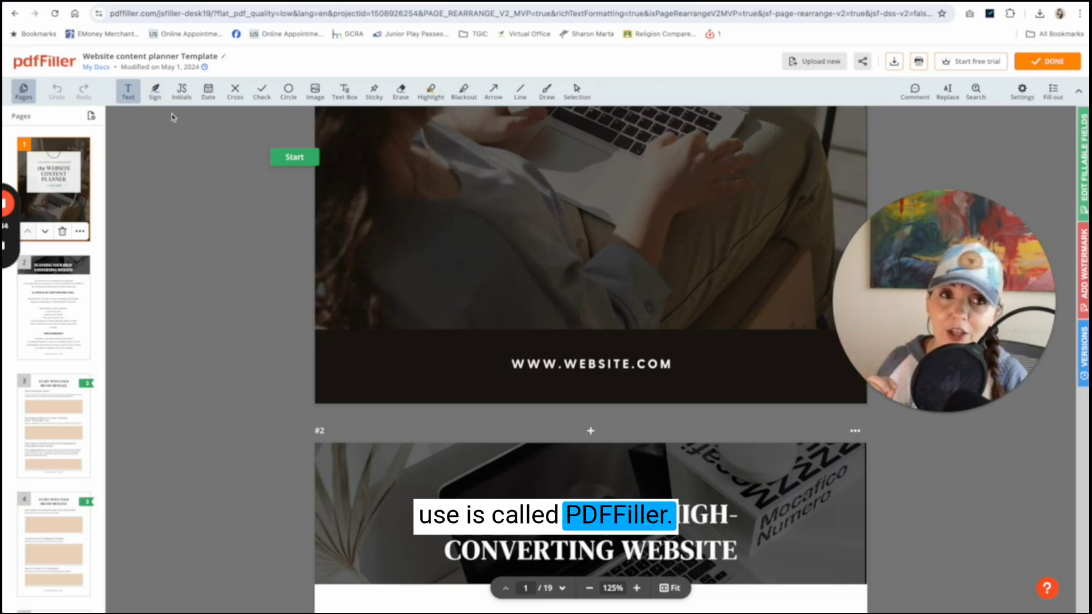
pyautogui.scroll(8, 173, 118)
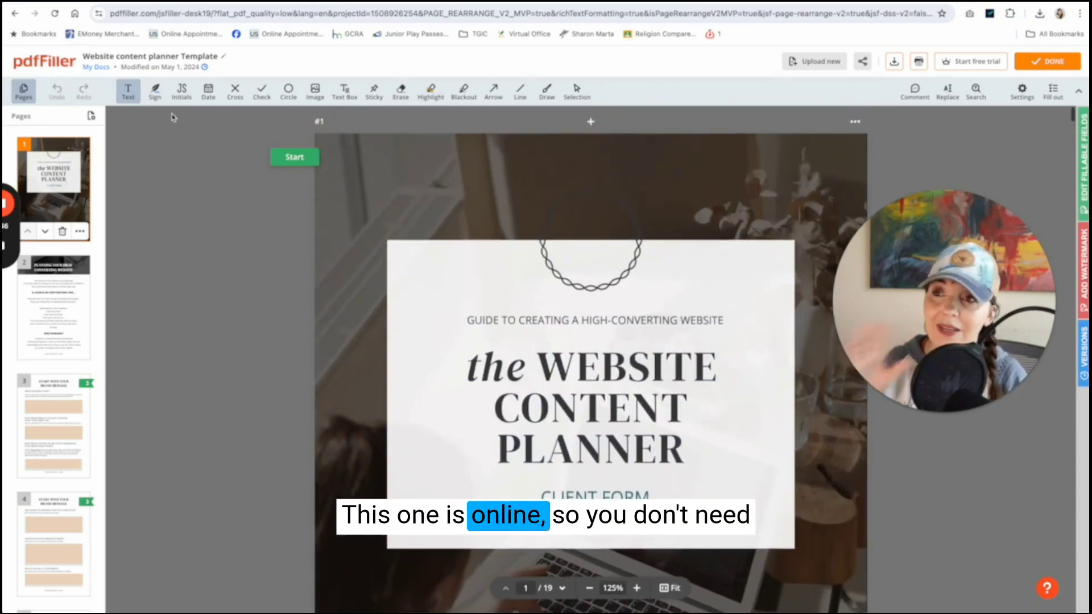
pyautogui.scroll(-3, 173, 118)
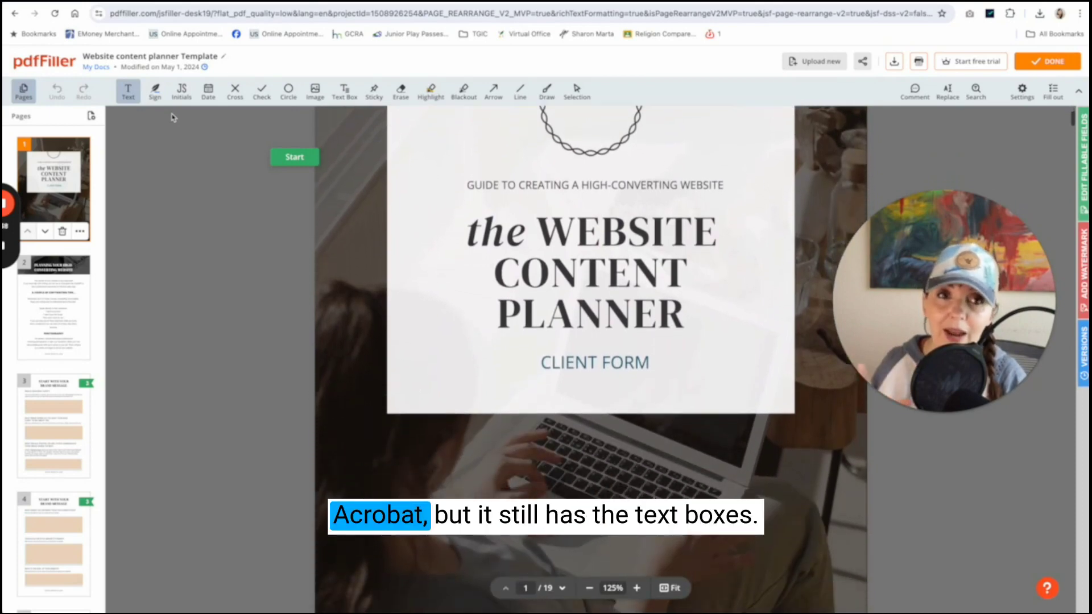
pyautogui.scroll(-9, 173, 117)
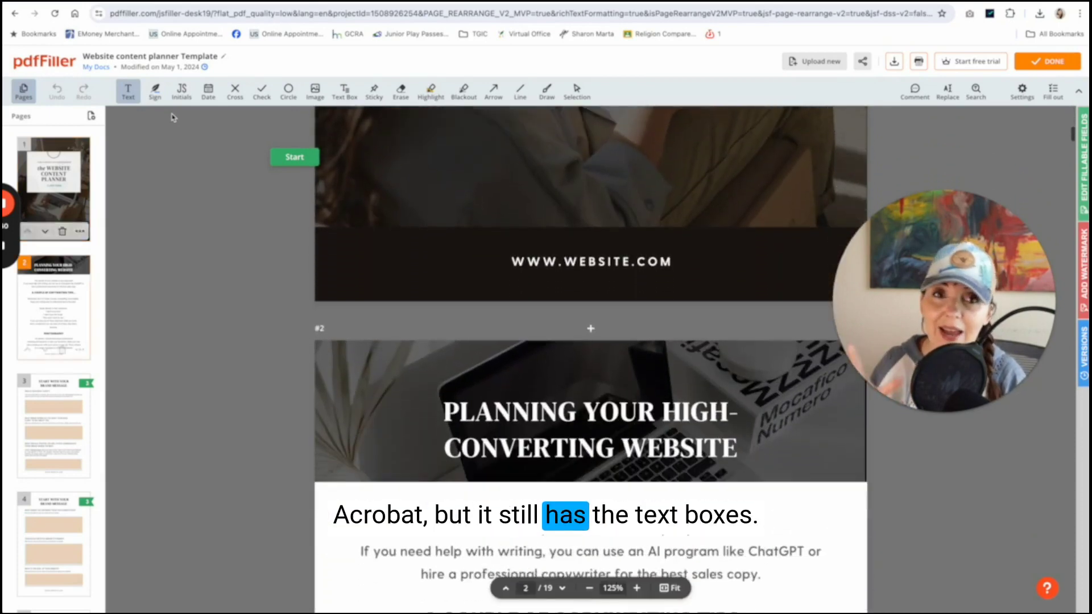
pyautogui.scroll(-9, 174, 118)
pyautogui.scroll(-4, 173, 117)
pyautogui.scroll(-10, 276, 136)
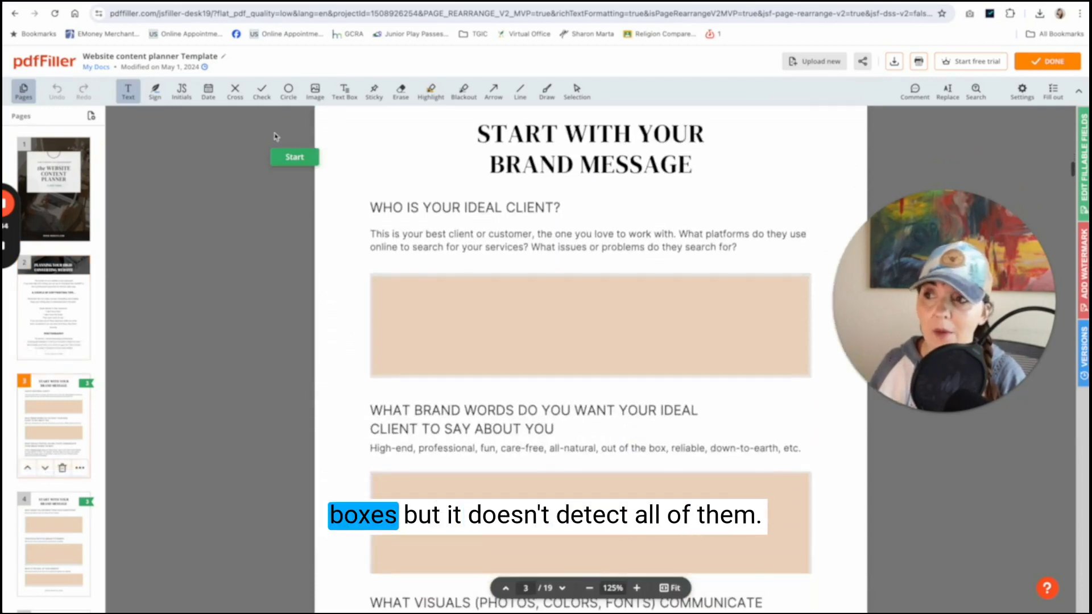
pyautogui.scroll(-7, 503, 330)
pyautogui.scroll(-3, 505, 322)
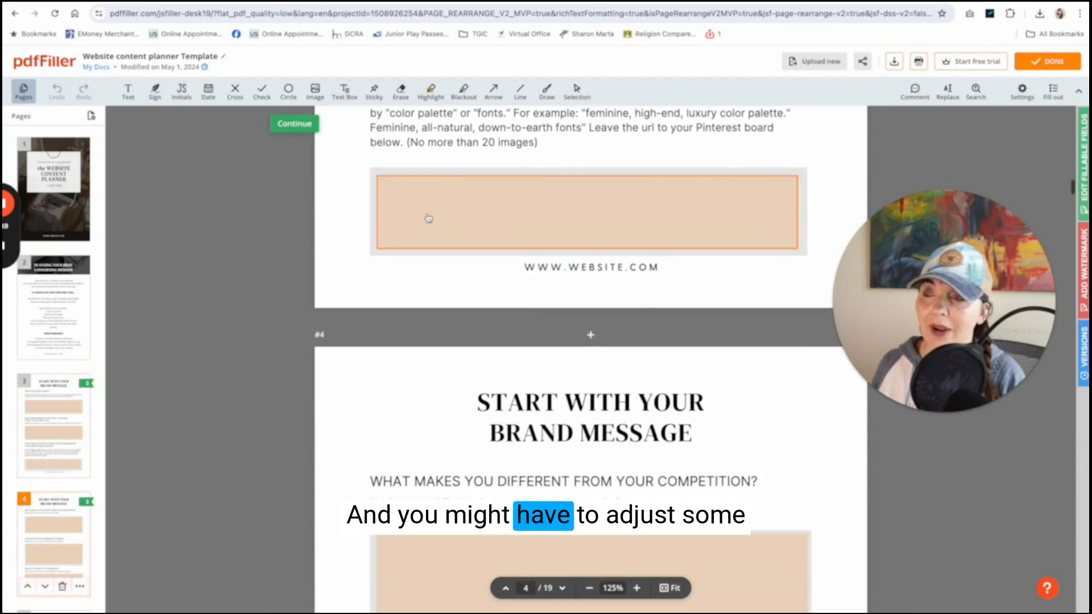
pyautogui.click(424, 217)
pyautogui.scroll(-12, 494, 261)
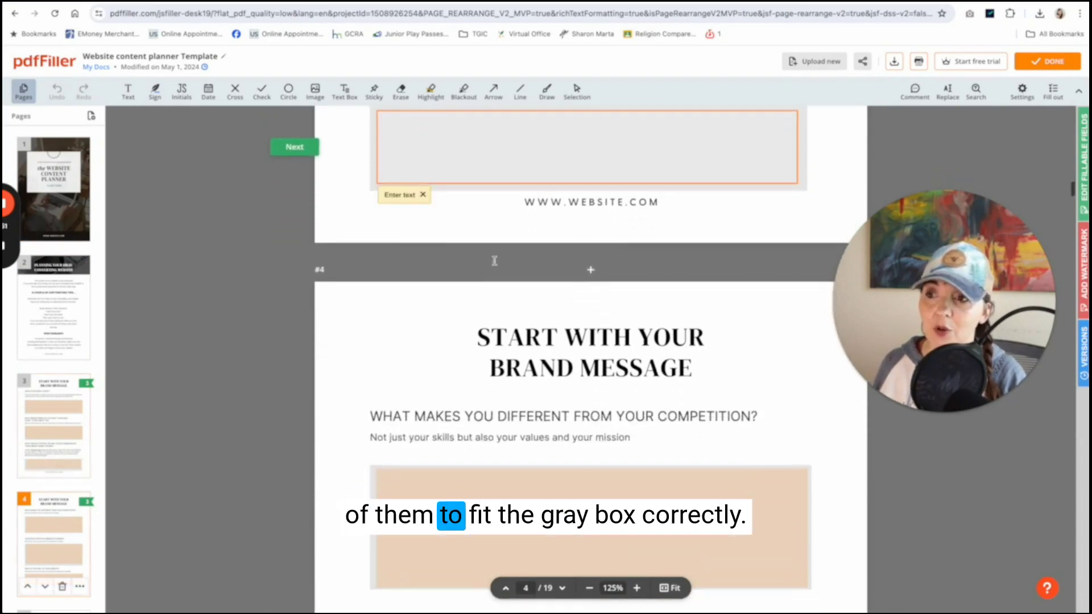
pyautogui.scroll(-12, 495, 265)
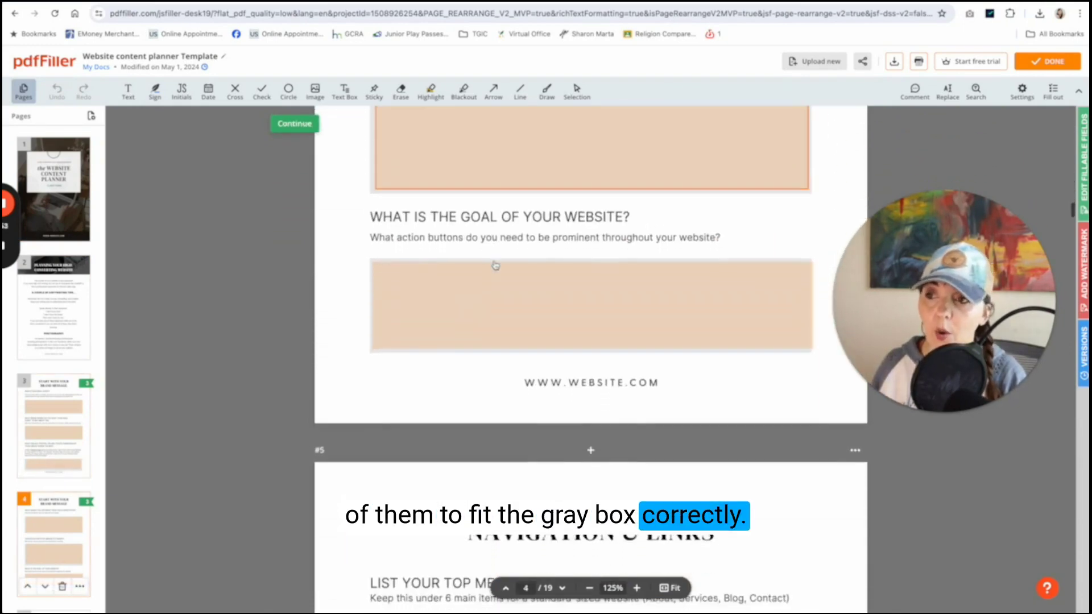
pyautogui.scroll(-15, 495, 265)
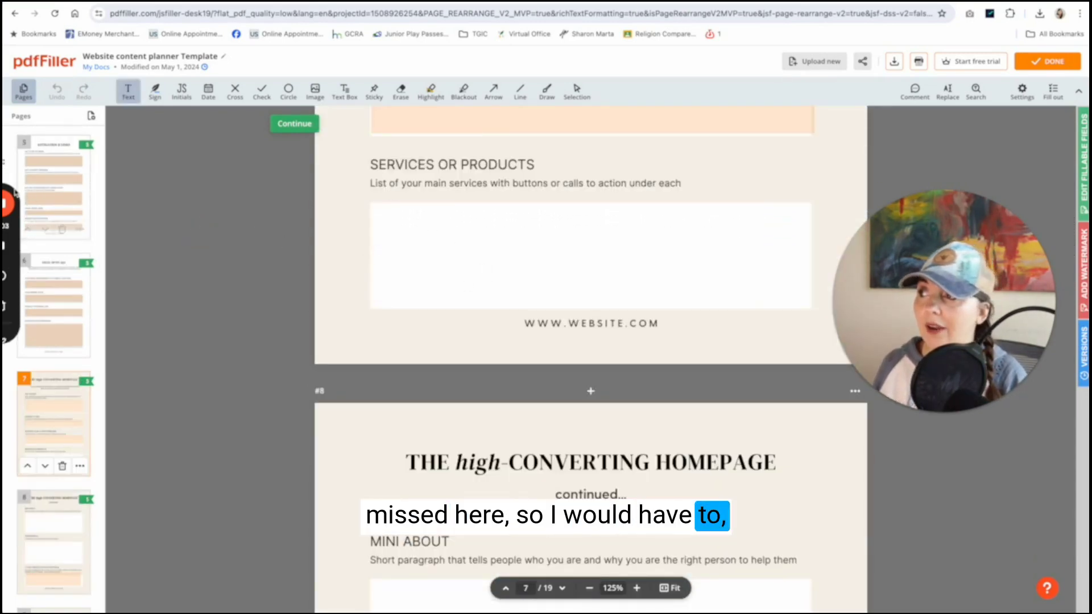
pyautogui.click(1083, 171)
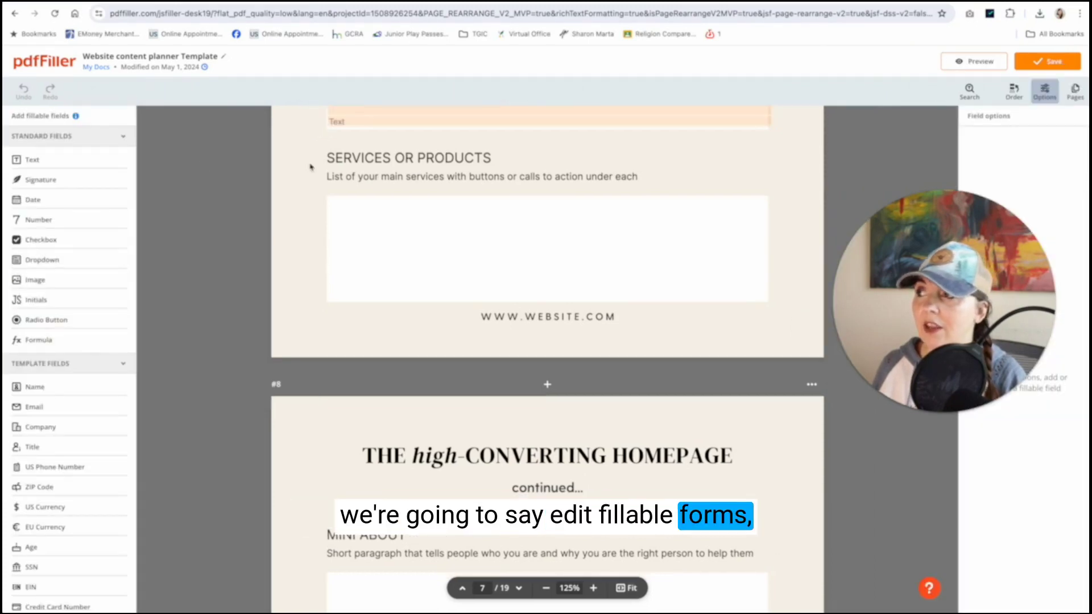
pyautogui.click(55, 161)
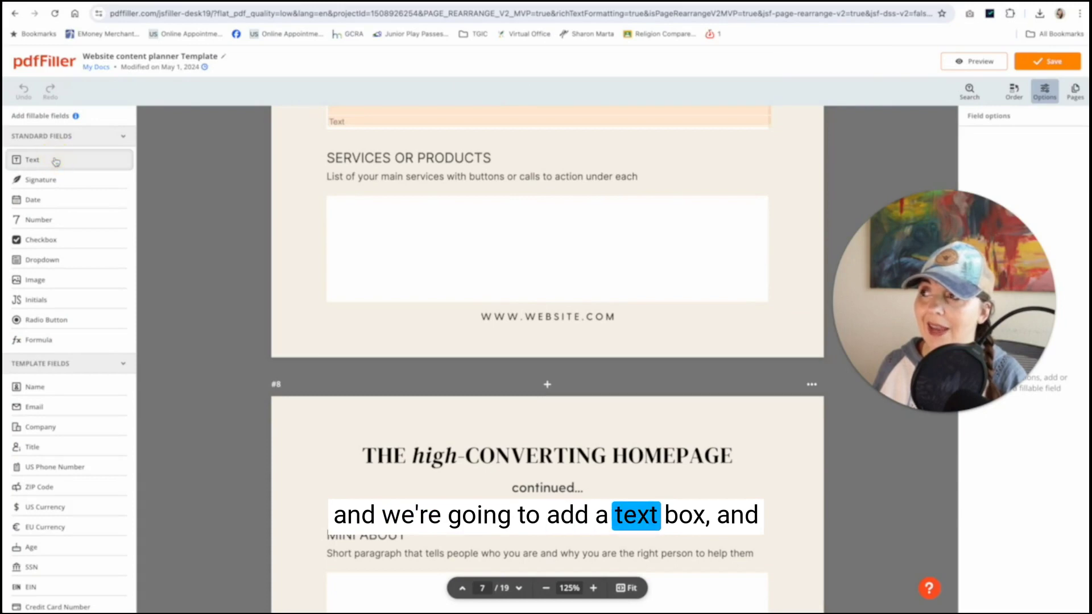
pyautogui.click(542, 245)
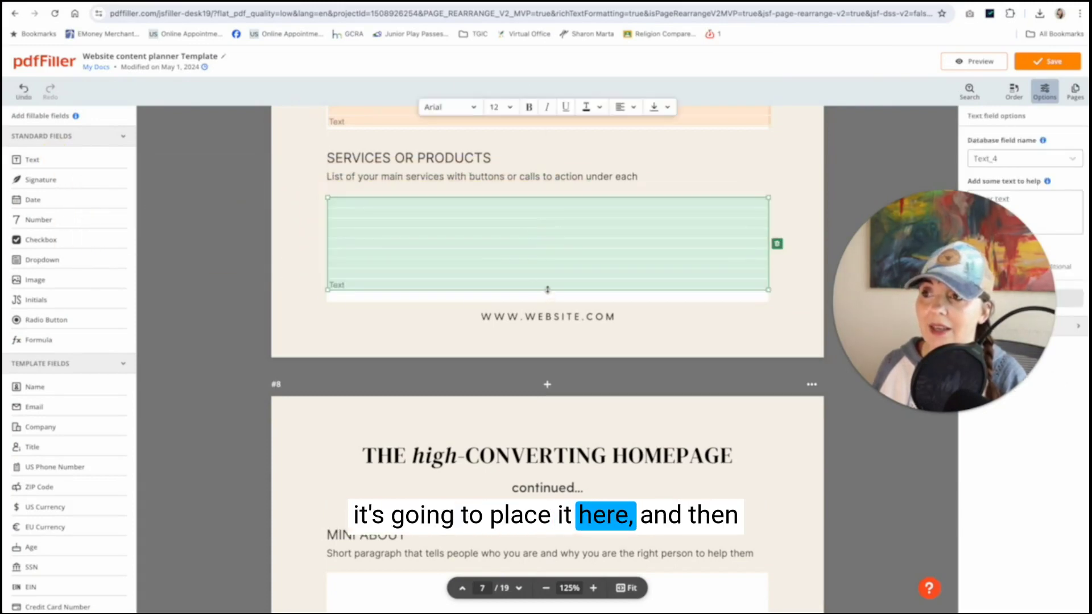
pyautogui.moveTo(547, 289); pyautogui.dragTo(547, 302)
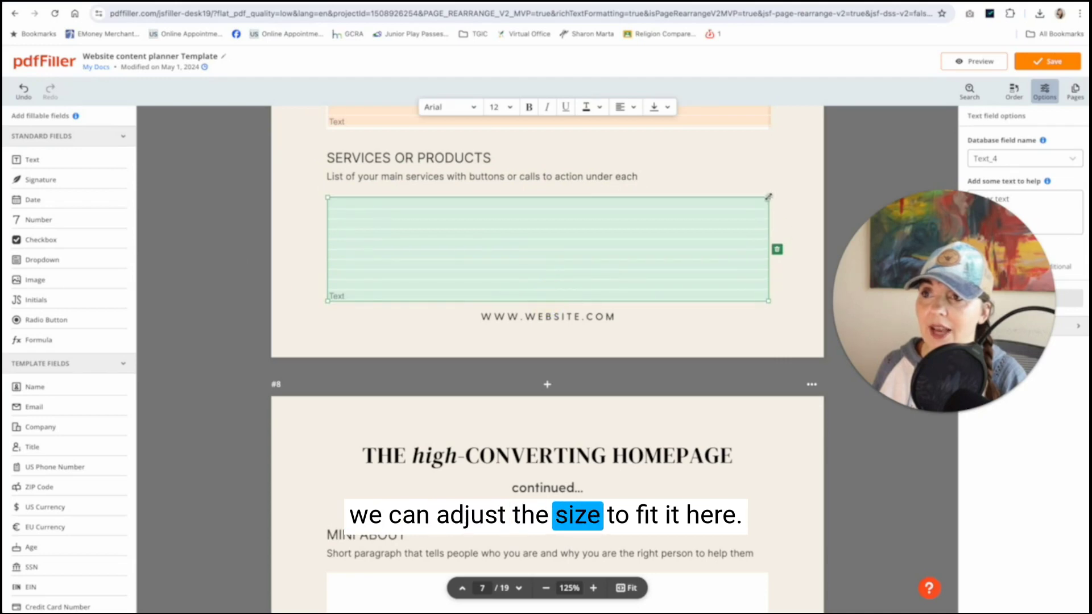
pyautogui.moveTo(768, 197); pyautogui.dragTo(765, 198)
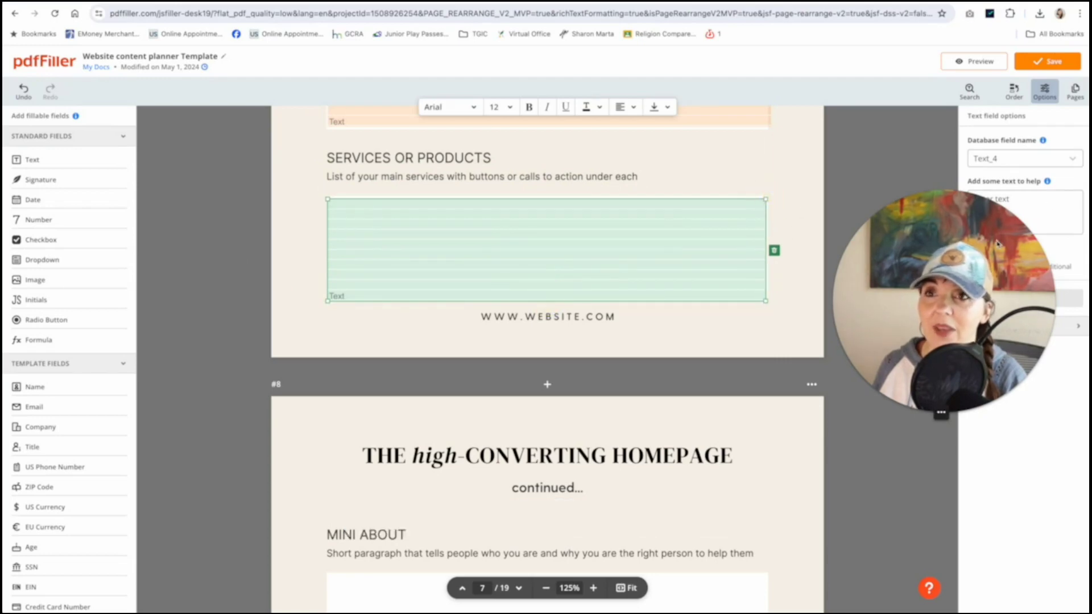
pyautogui.click(1016, 152)
pyautogui.click(545, 250)
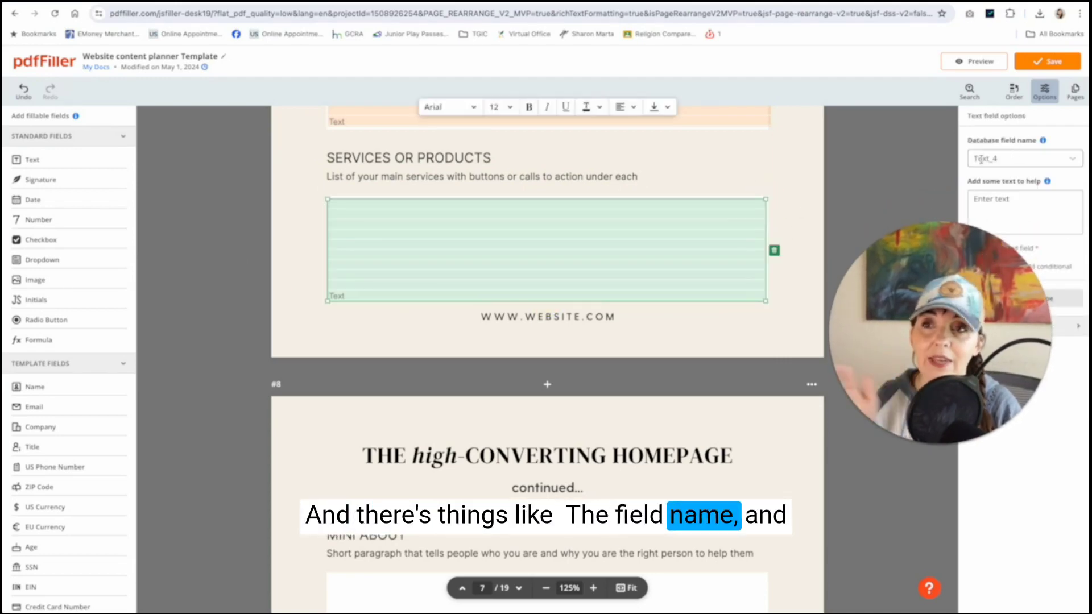
pyautogui.click(990, 276)
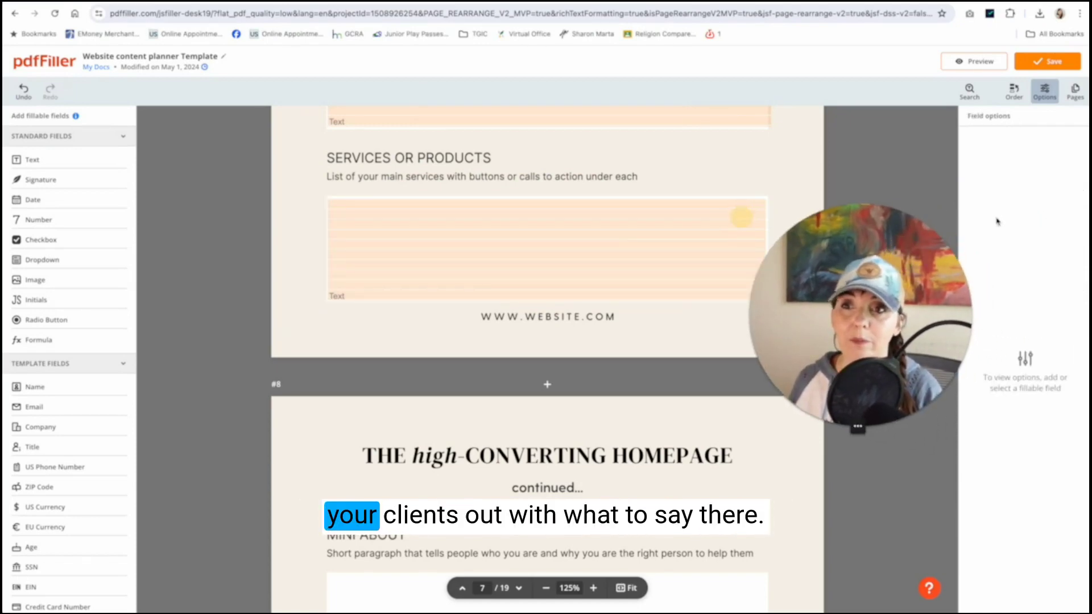
pyautogui.press('Tab')
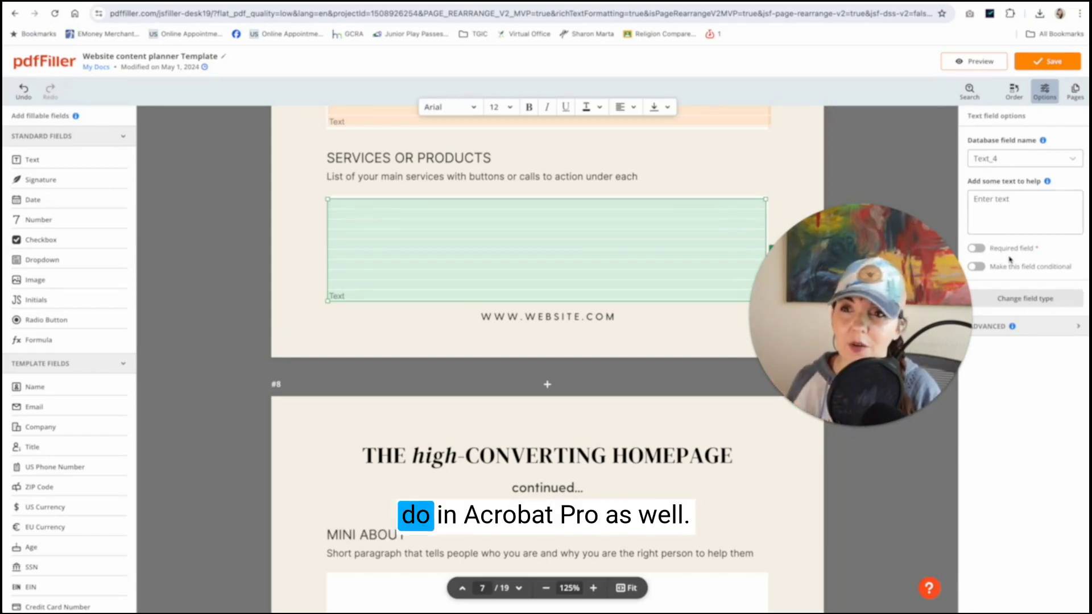
pyautogui.click(504, 345)
pyautogui.scroll(-3, 504, 345)
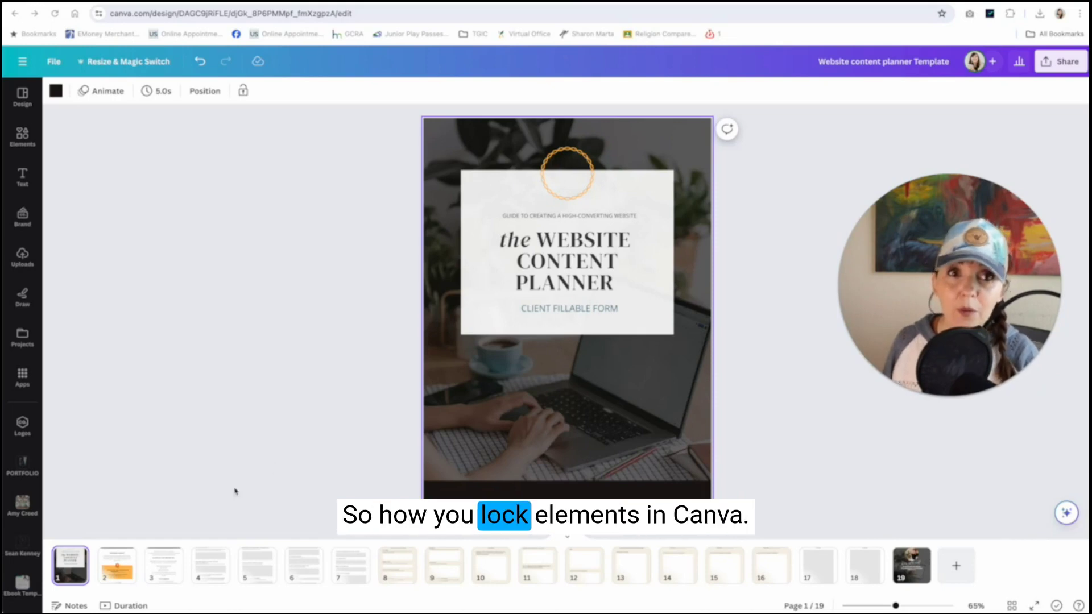
# Lock the DELIVERING CONTENT heading, paragraph, page elements and header image and title on page 2.
pyautogui.click(117, 574)
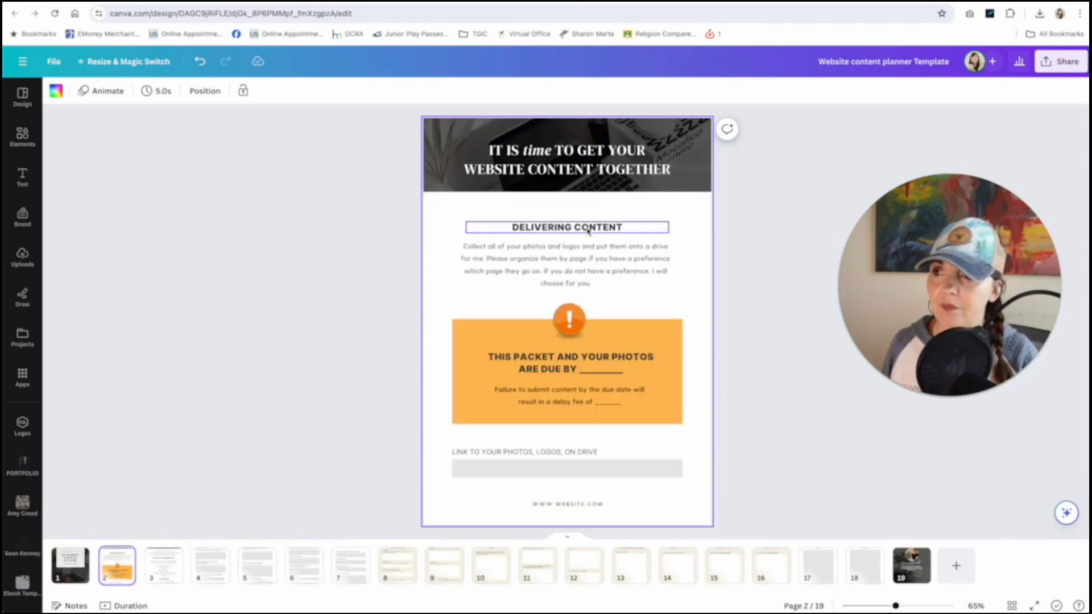
pyautogui.click(587, 227)
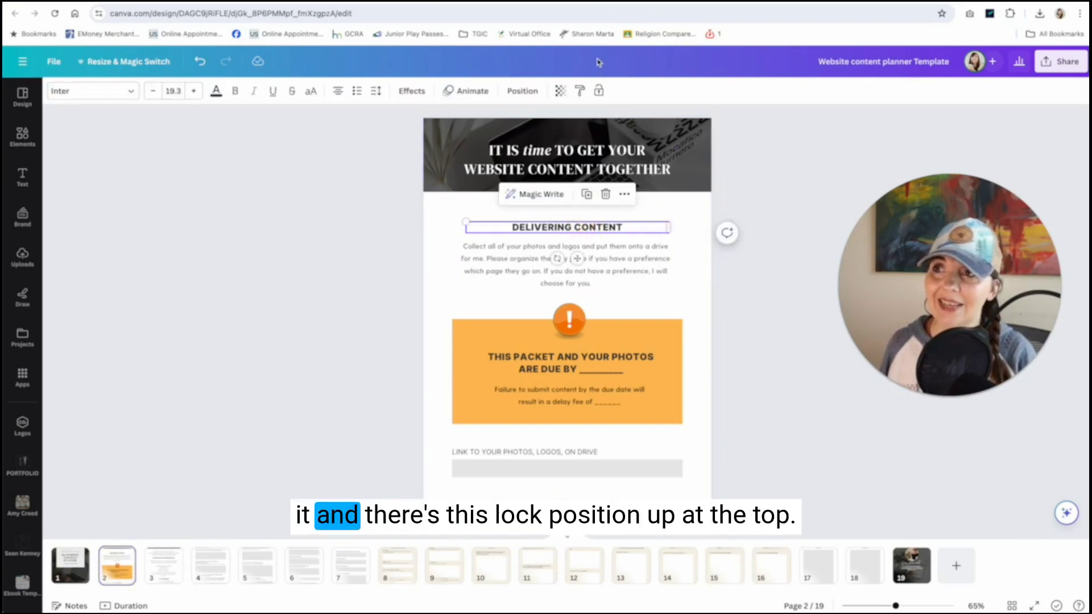
pyautogui.click(599, 92)
pyautogui.click(664, 265)
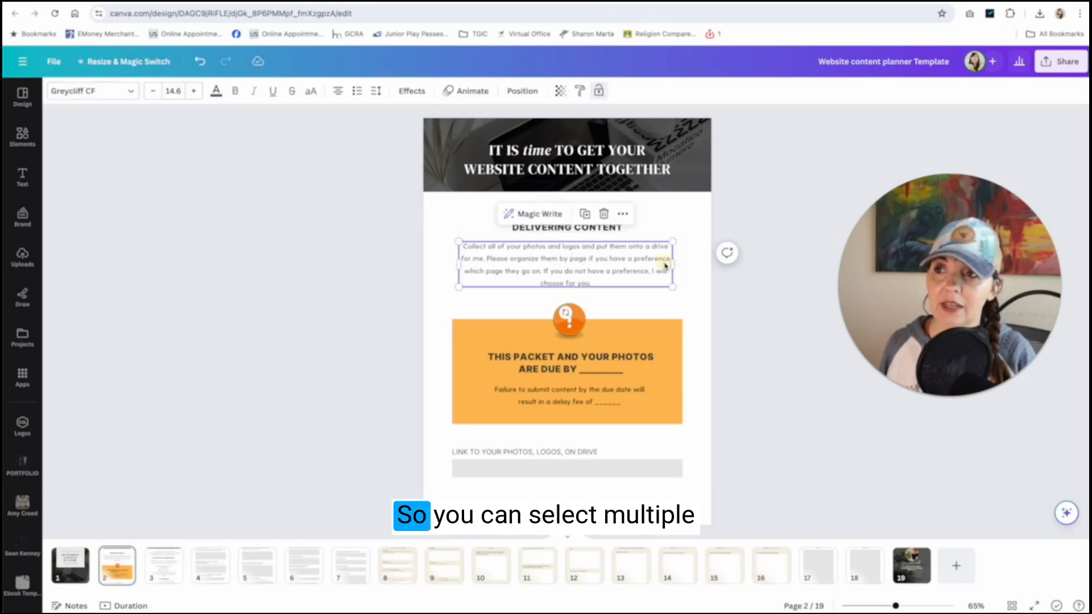
pyautogui.moveTo(683, 262); pyautogui.dragTo(452, 485)
pyautogui.click(654, 91)
pyautogui.click(607, 136)
pyautogui.click(654, 91)
pyautogui.click(708, 212)
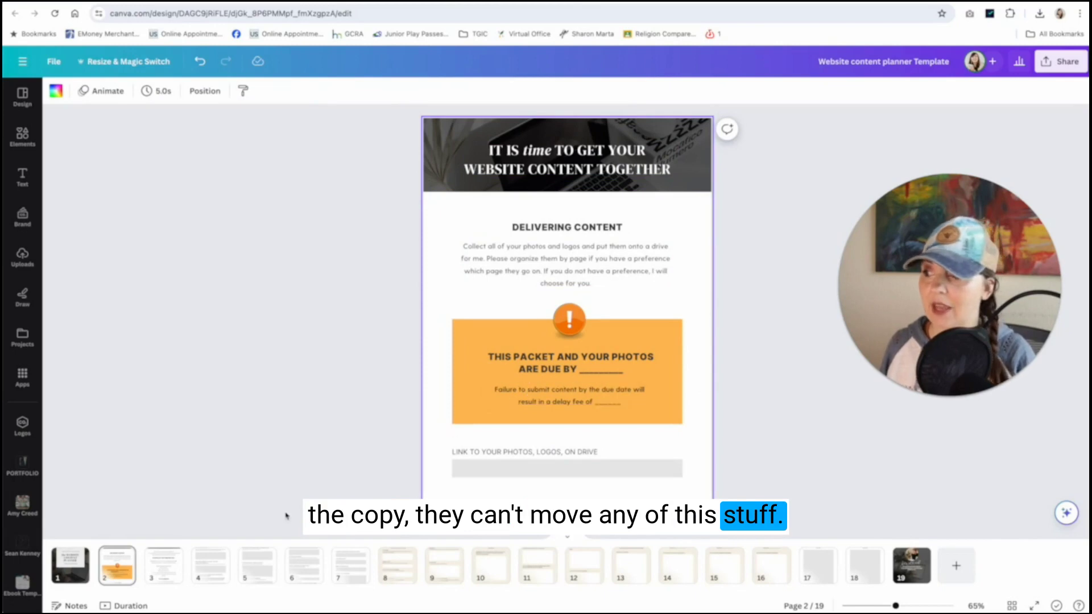
# Lock every element on page 4, the brand message page, and confirm the answer boxes are locked.
pyautogui.click(211, 566)
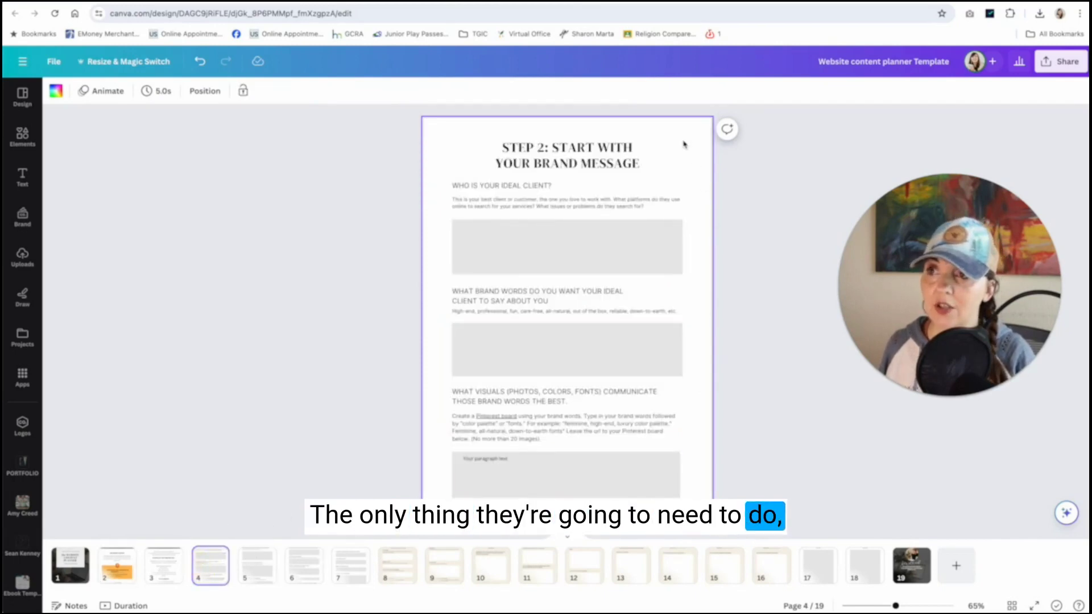
pyautogui.moveTo(683, 142); pyautogui.dragTo(584, 473)
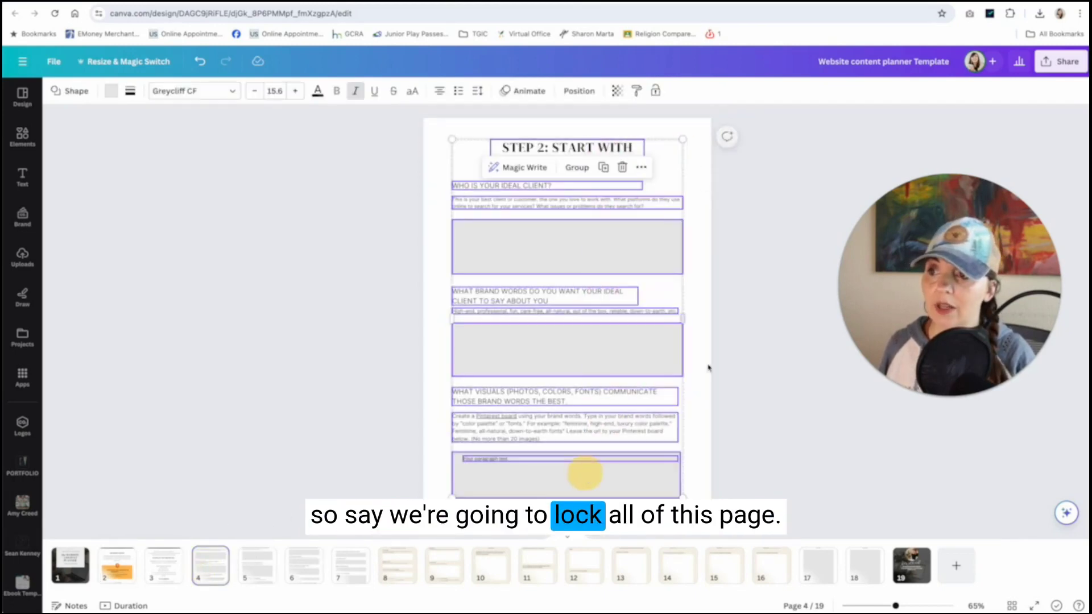
pyautogui.click(655, 90)
pyautogui.click(322, 144)
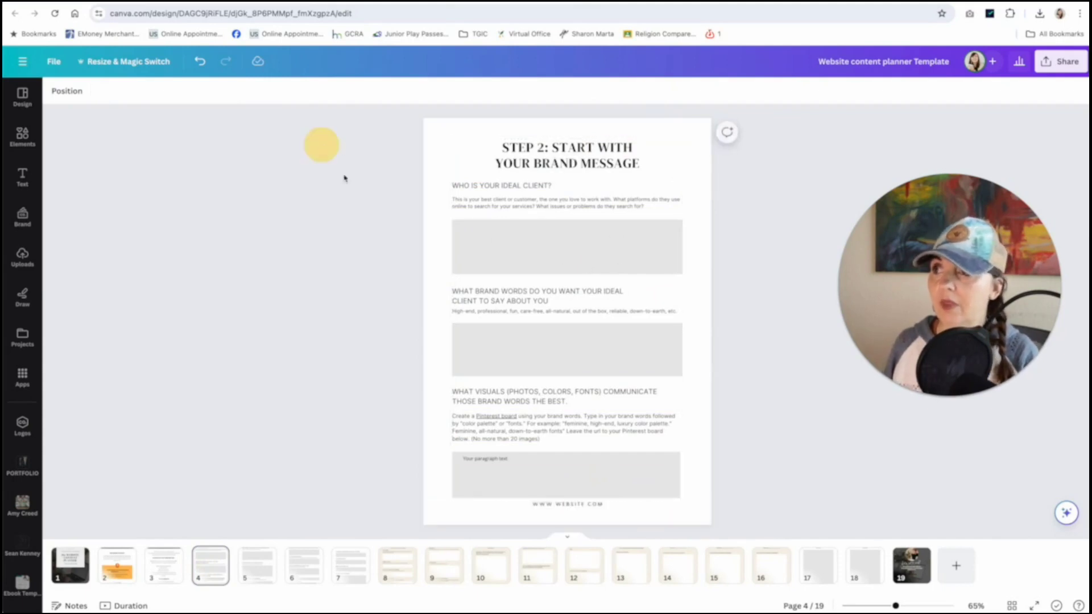
pyautogui.click(496, 239)
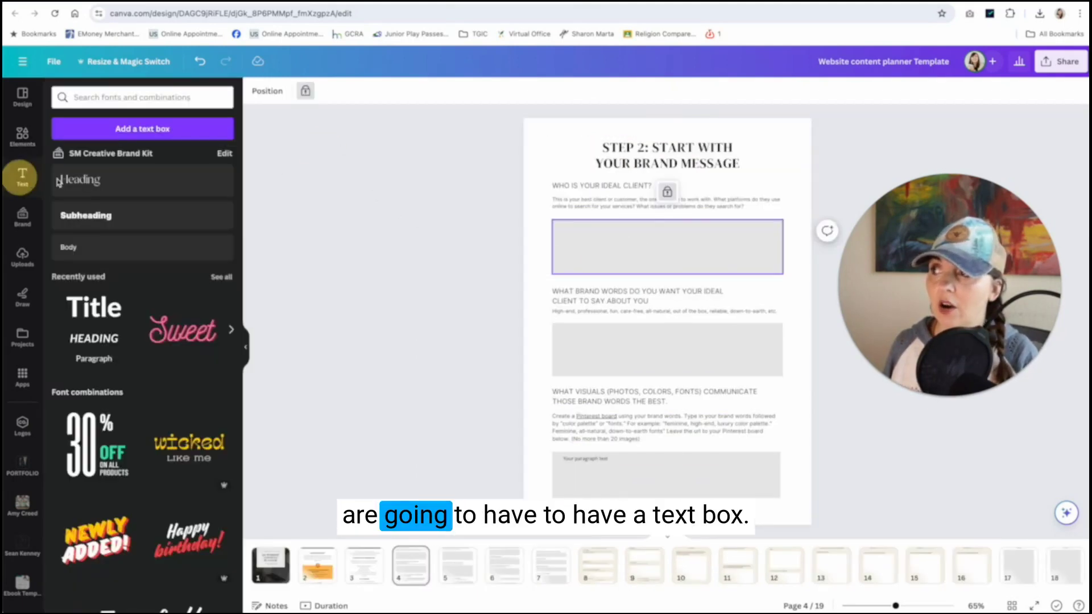
# Add a Body text box and place it in the first grey answer box.
pyautogui.click(22, 176)
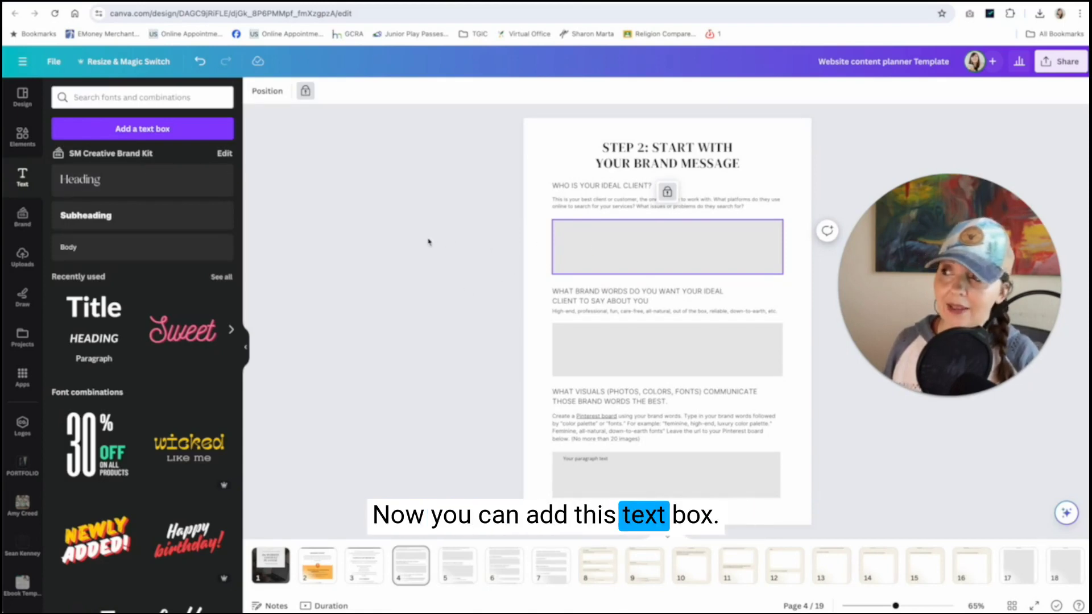
pyautogui.click(174, 248)
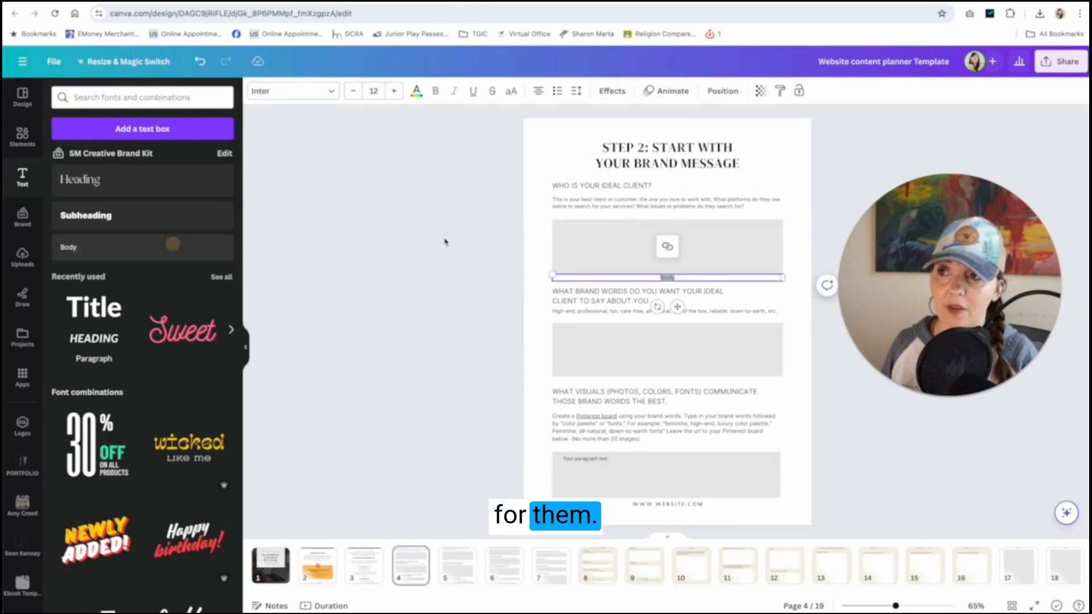
pyautogui.click(554, 224)
pyautogui.moveTo(677, 307); pyautogui.dragTo(675, 257)
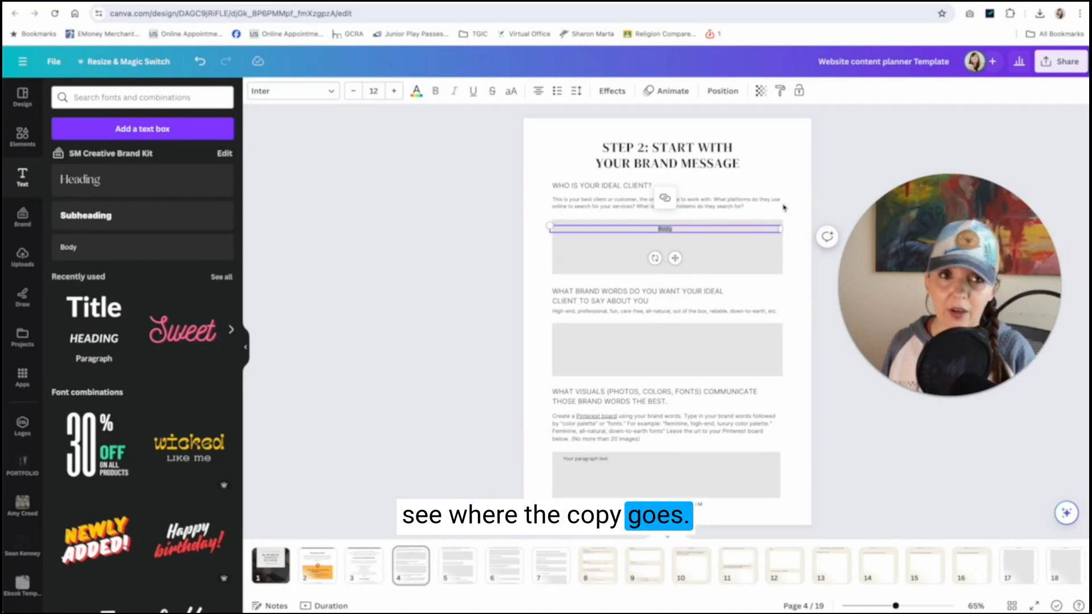
# Place Body text boxes in the second and third answer boxes and left-align them.
pyautogui.click(701, 230)
pyautogui.click(699, 305)
pyautogui.moveTo(699, 306); pyautogui.dragTo(701, 340)
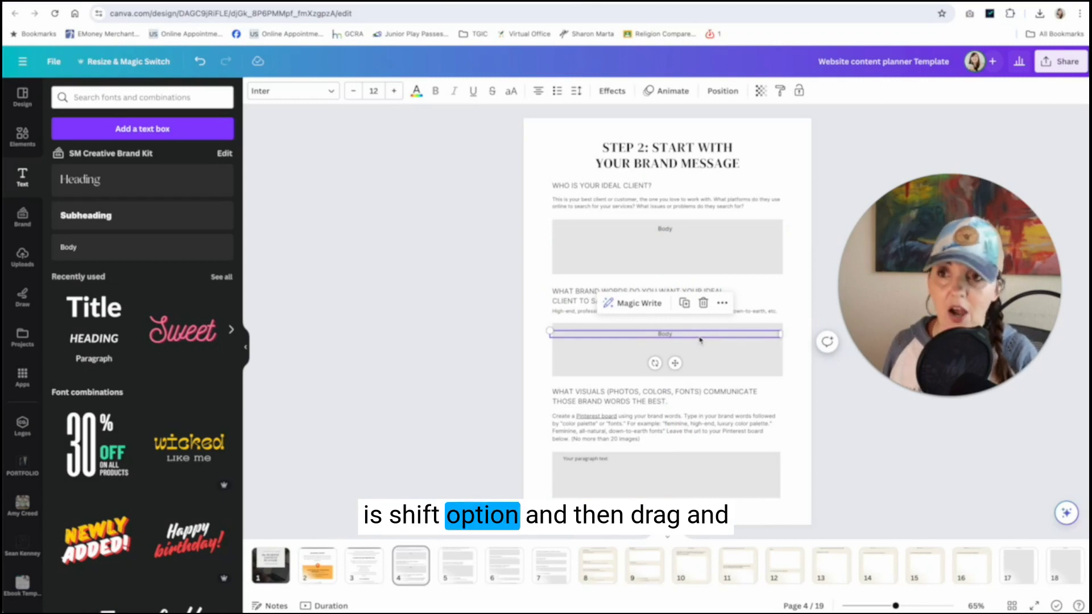
pyautogui.moveTo(693, 338); pyautogui.dragTo(691, 470)
pyautogui.click(595, 464)
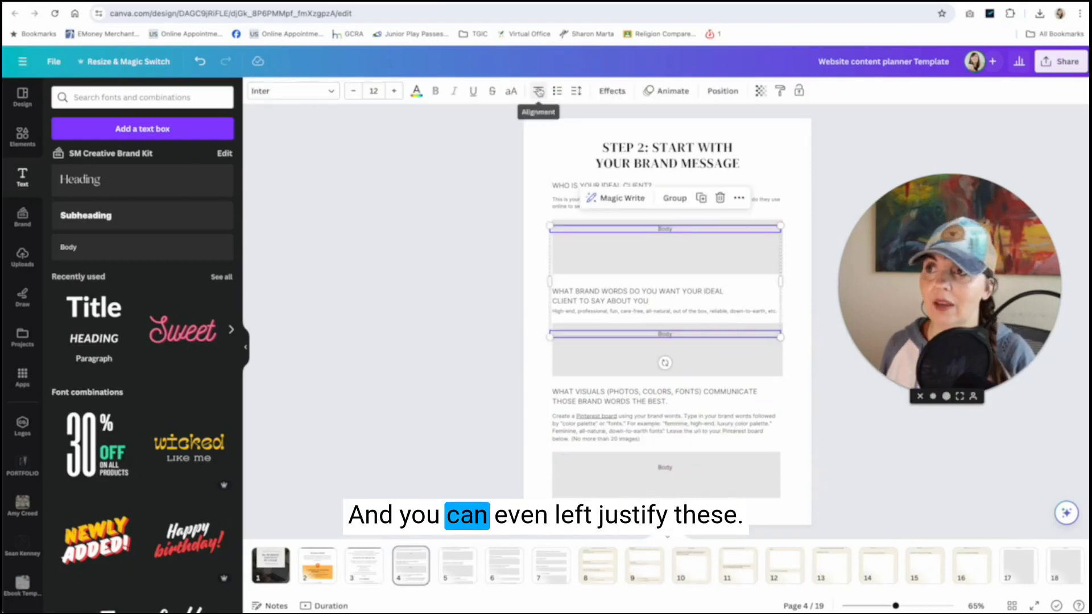
pyautogui.click(538, 91)
pyautogui.click(710, 473)
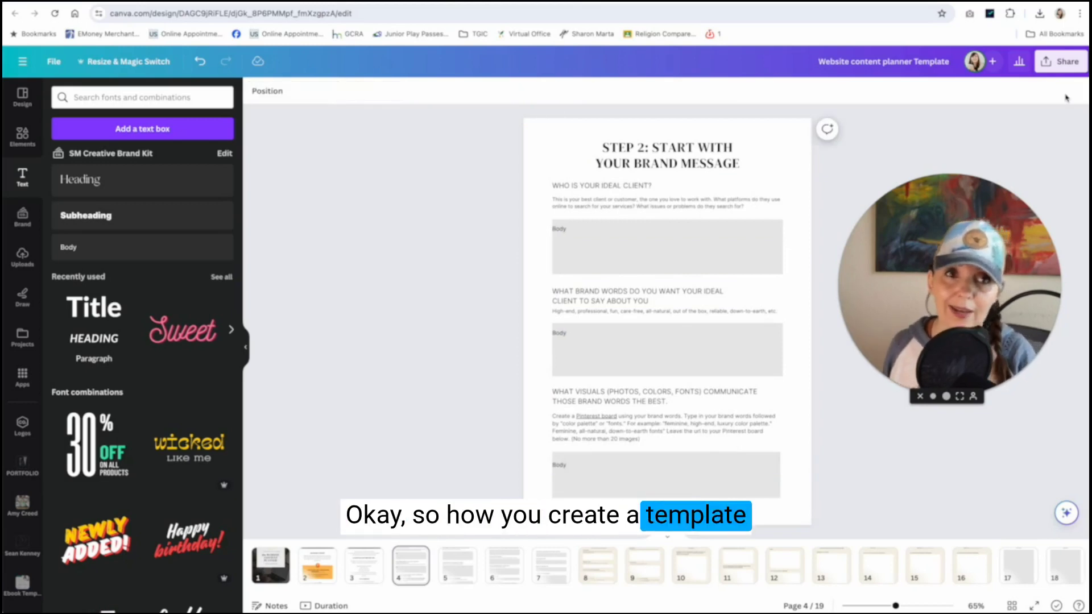
# Create a template link for the planner design under Share > More and copy it.
pyautogui.click(1061, 61)
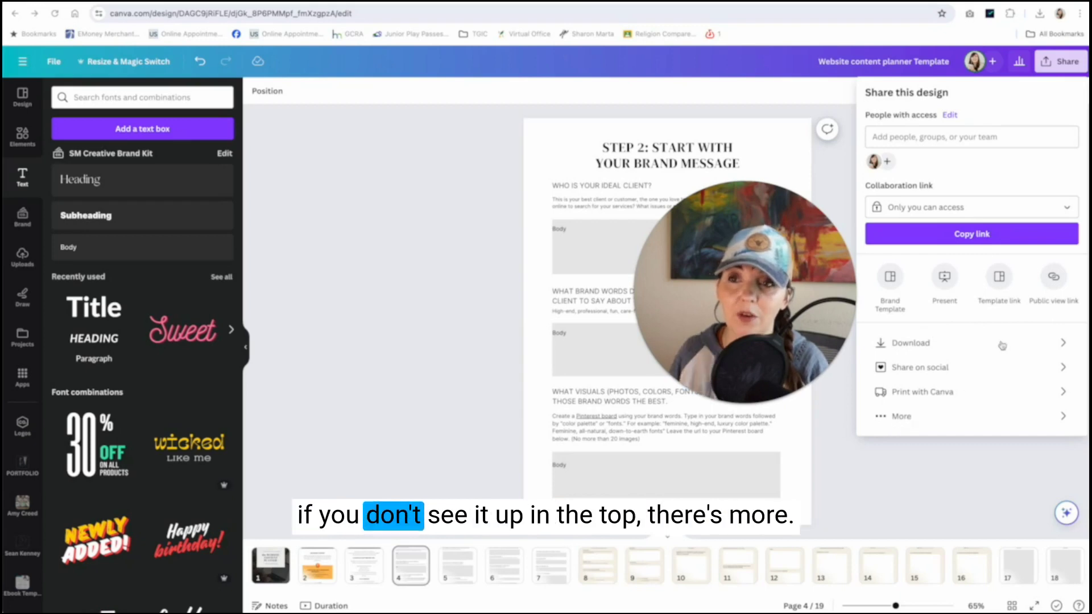
pyautogui.click(903, 418)
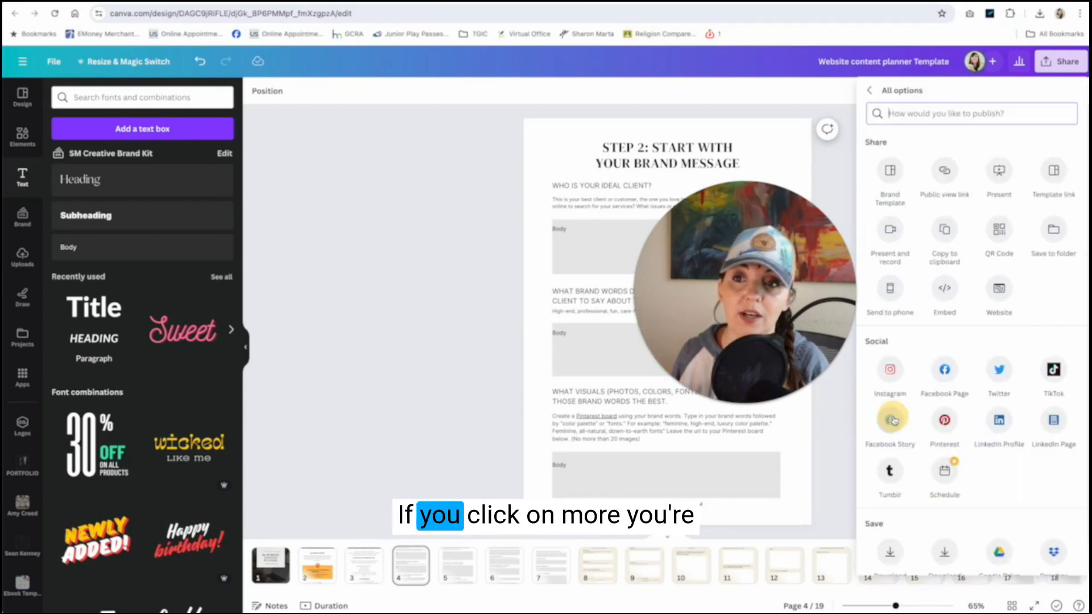
pyautogui.click(1053, 171)
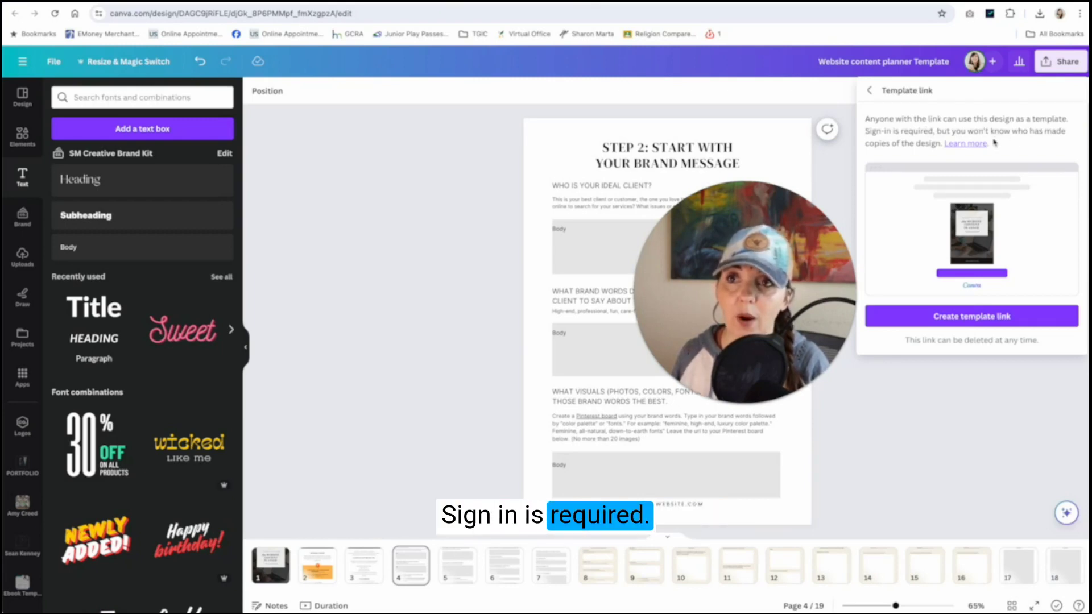
pyautogui.click(1011, 317)
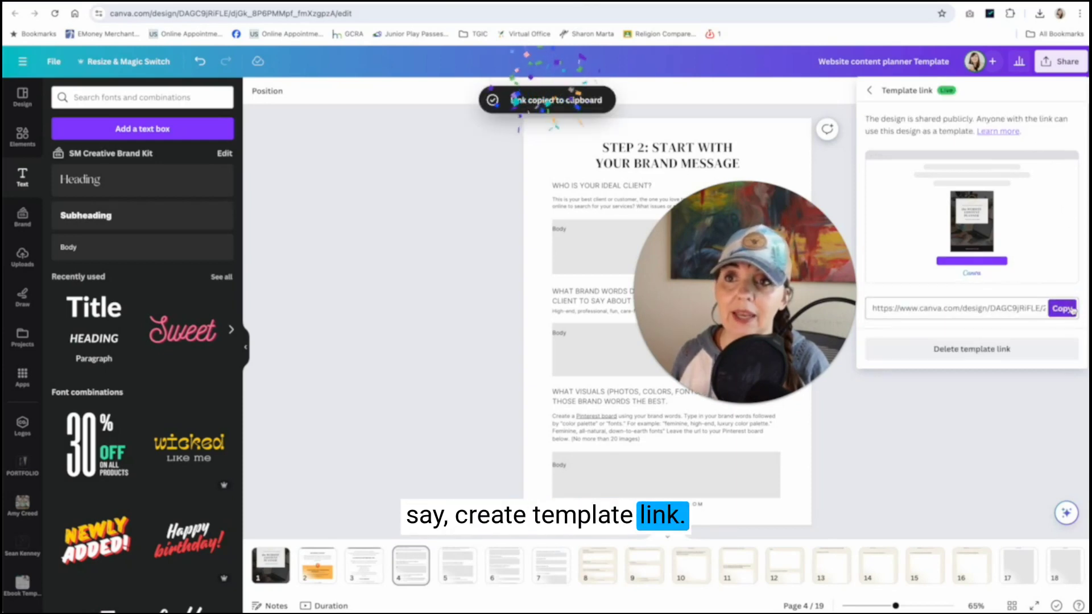
pyautogui.click(1061, 311)
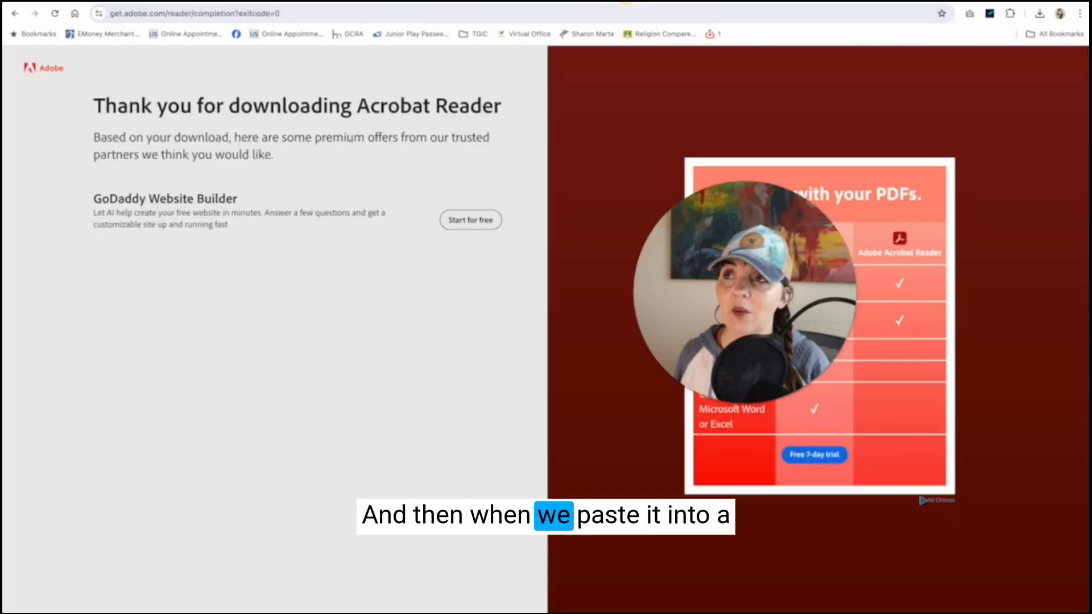
# Paste the copied template link into Chrome's address bar and load it.
pyautogui.click(553, 13)
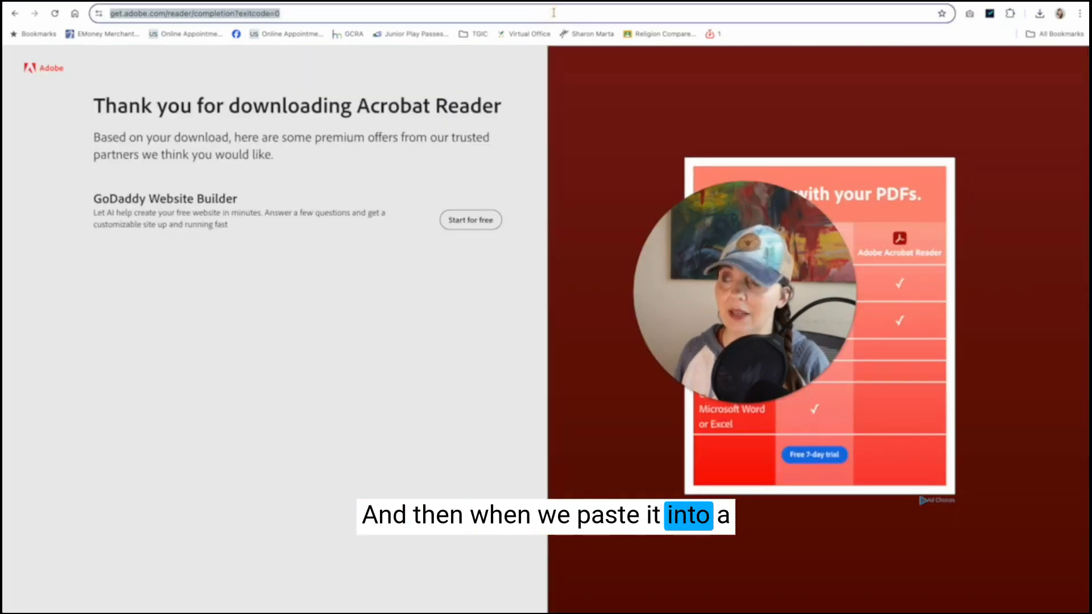
pyautogui.hotkey('ctrl', 'v')
pyautogui.press('Return')
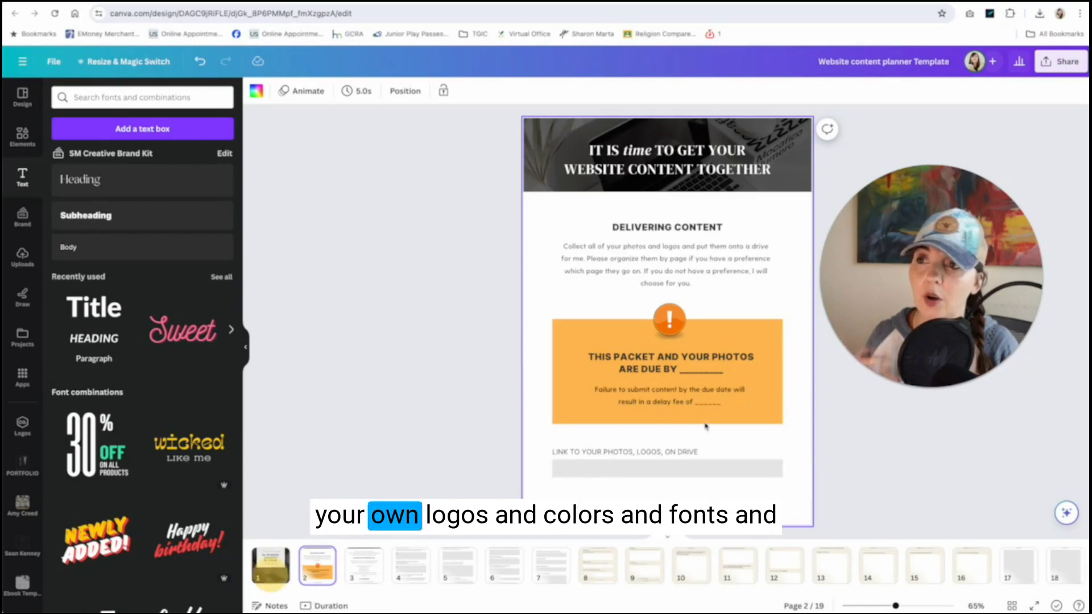
# Return to page 1, the 'The Website Content Planner' cover.
pyautogui.click(270, 572)
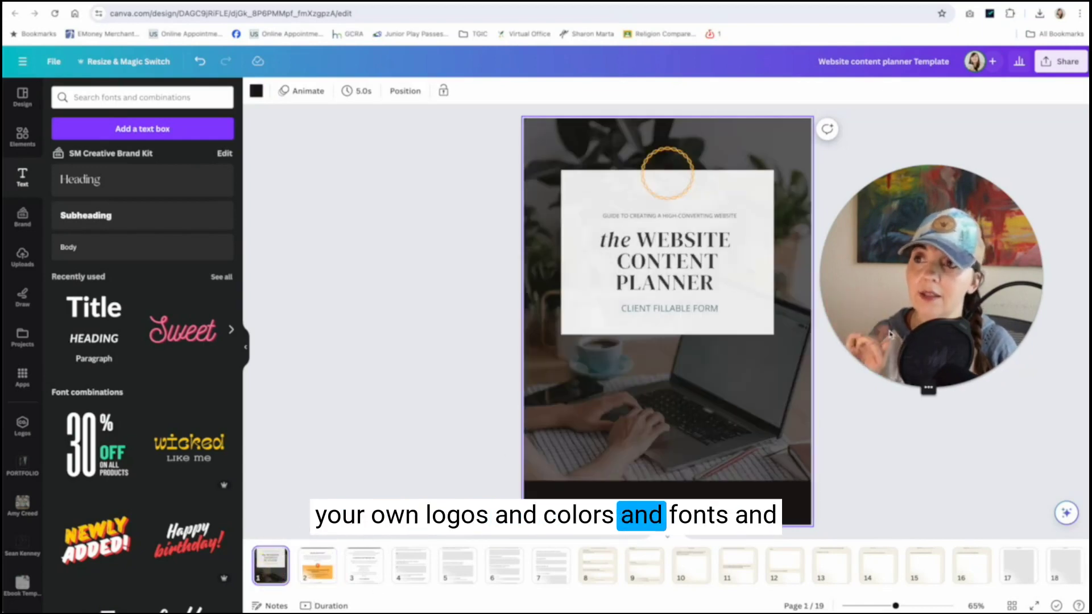